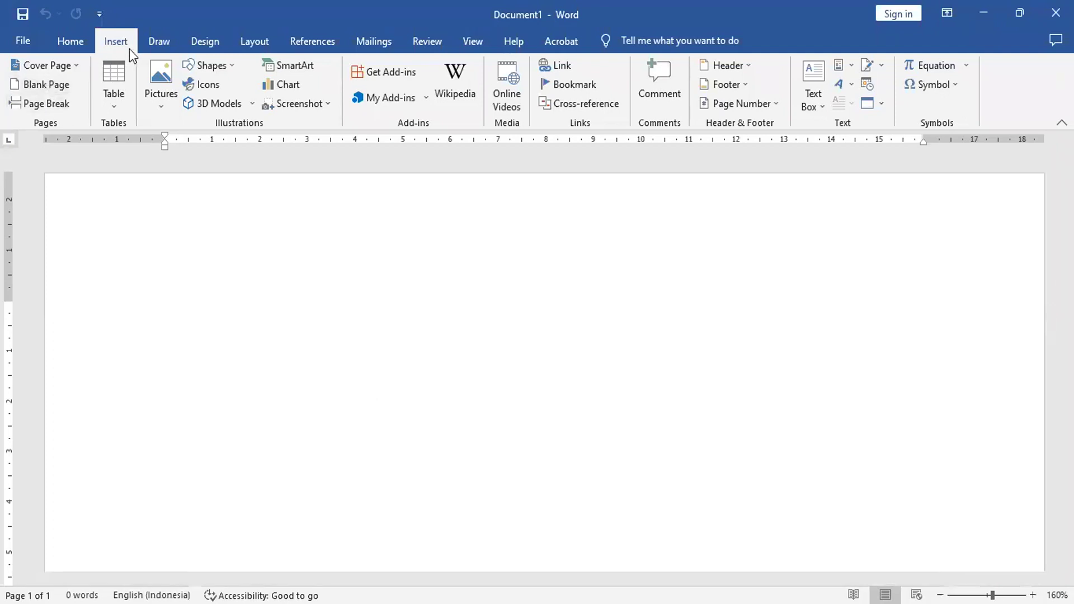
Insert a Wingdings thumbs-up from the recent symbols gallery, then undo it.
{"action": "left_click", "coordinate": [71, 40]}
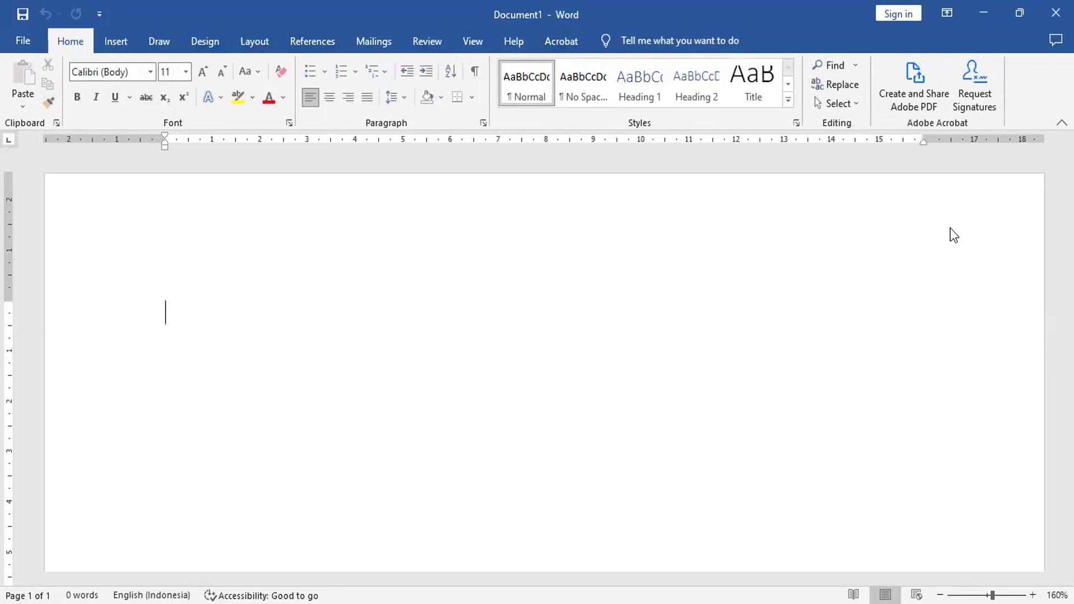
{"action": "left_click", "coordinate": [124, 45]}
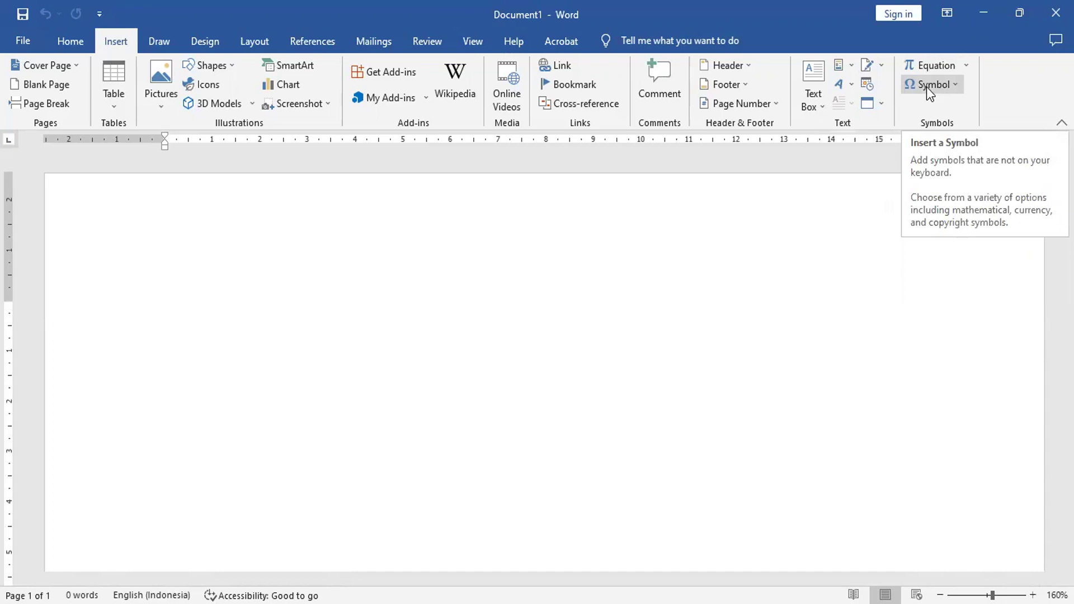
{"action": "left_click", "coordinate": [930, 92]}
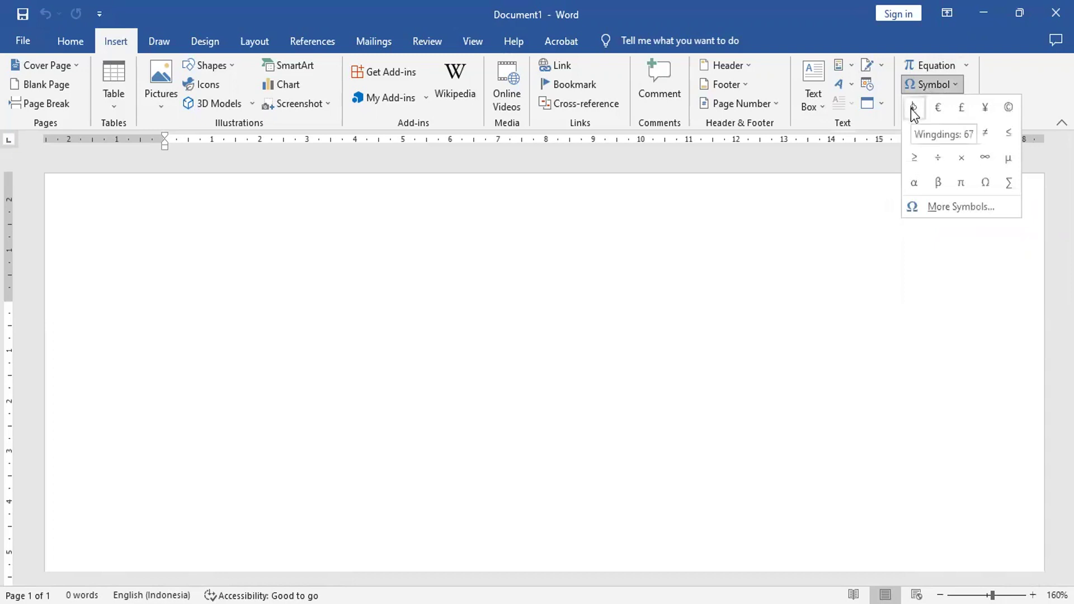
{"action": "left_click", "coordinate": [911, 109]}
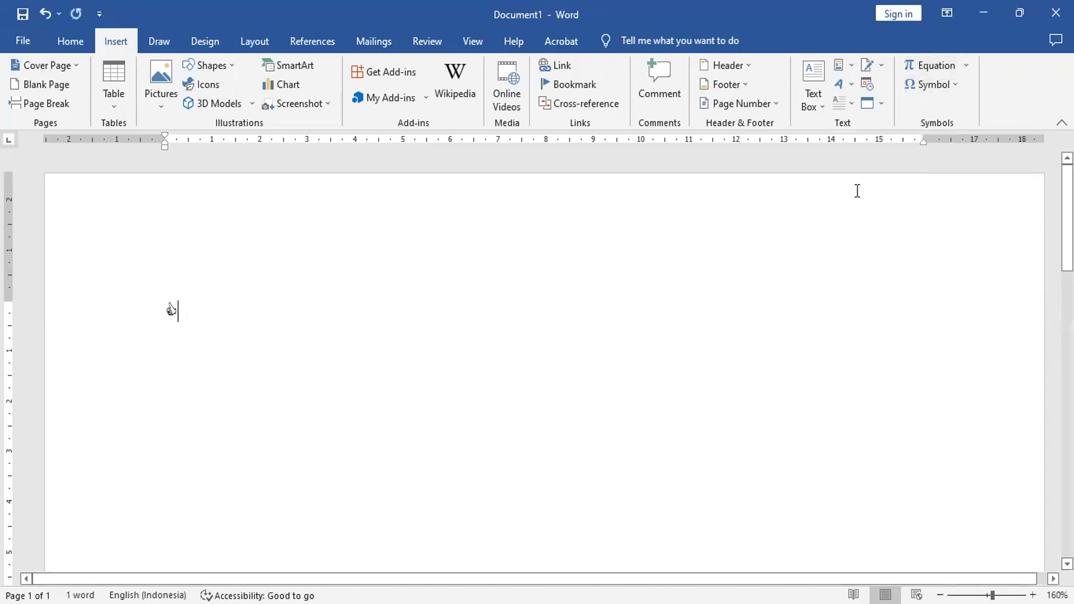
{"action": "left_click", "coordinate": [49, 13]}
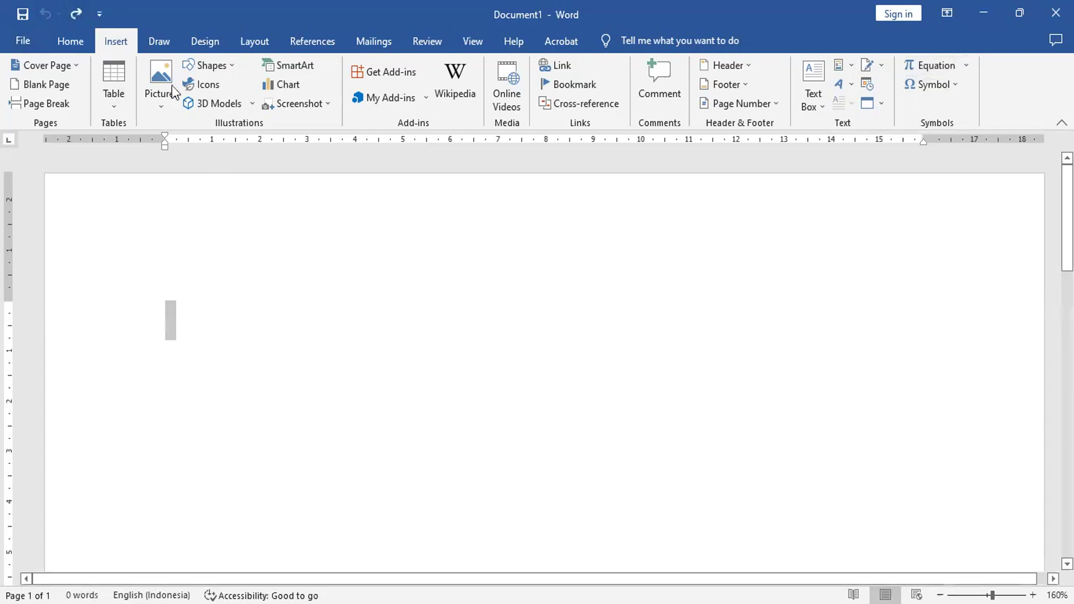
Set the font size to 36 and place the cursor on the empty first line.
{"action": "left_click", "coordinate": [71, 41]}
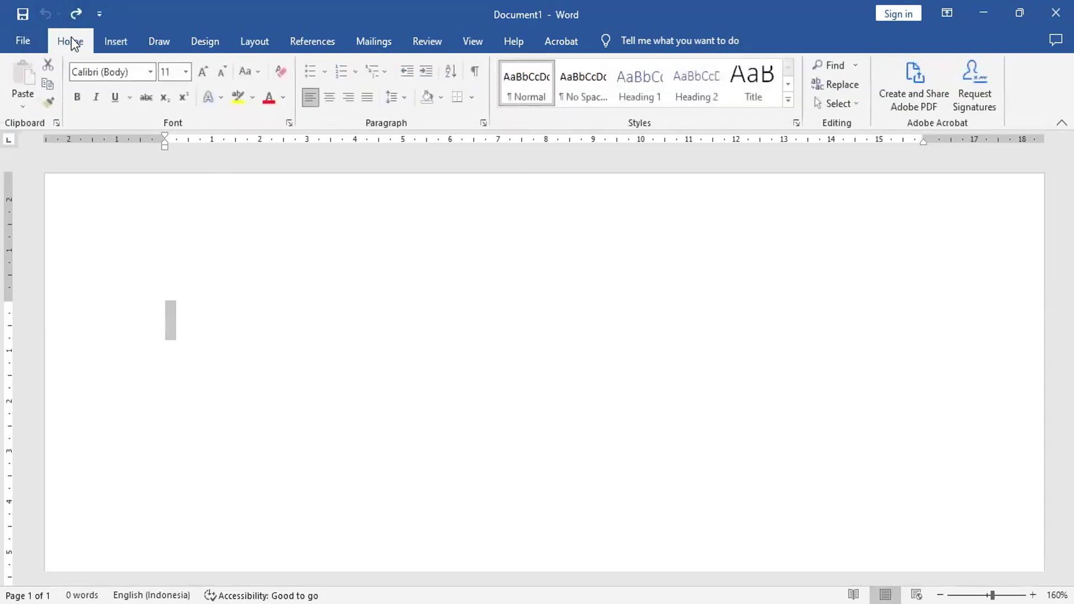
{"action": "left_click", "coordinate": [187, 78]}
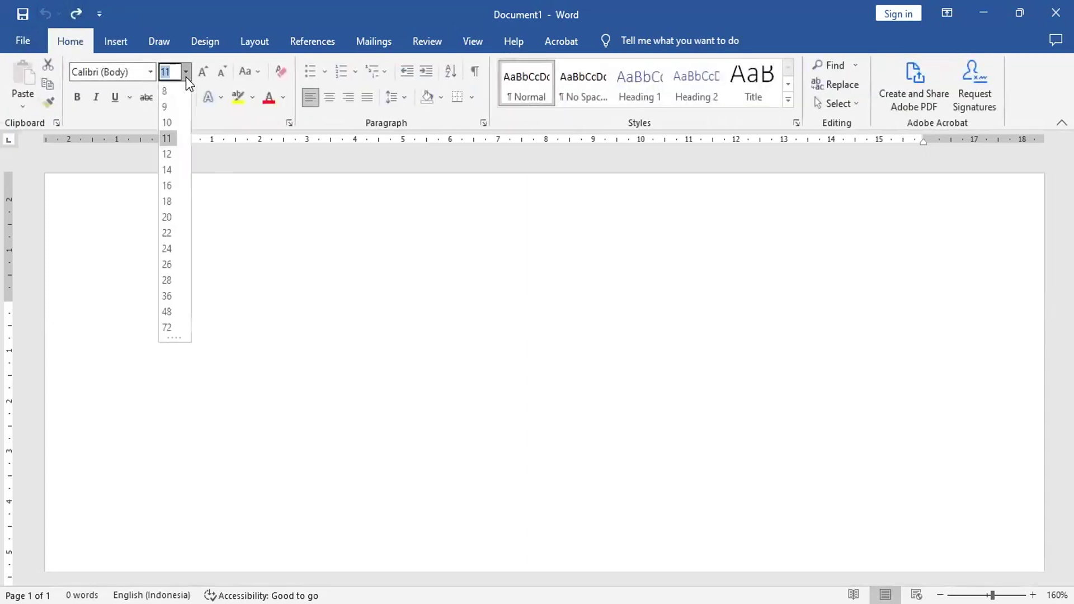
{"action": "left_click", "coordinate": [169, 296]}
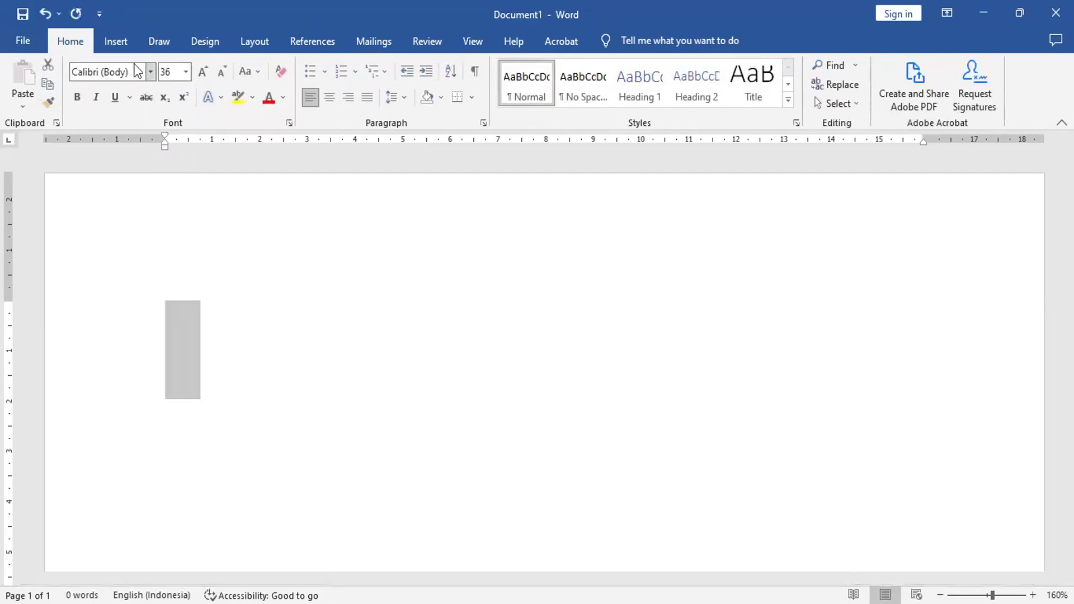
{"action": "left_click", "coordinate": [116, 41]}
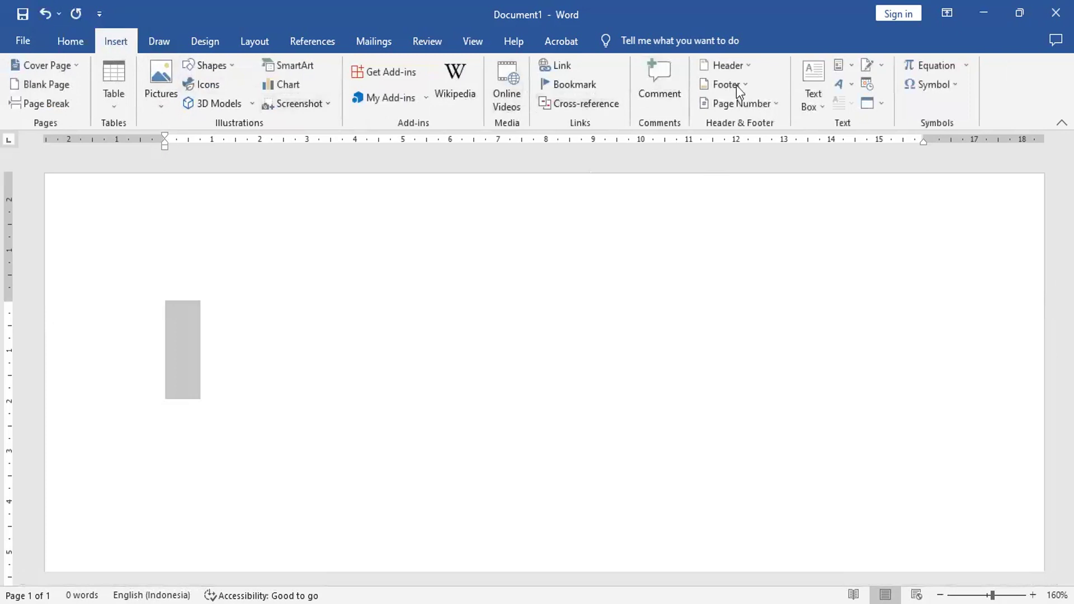
{"action": "left_click", "coordinate": [196, 326]}
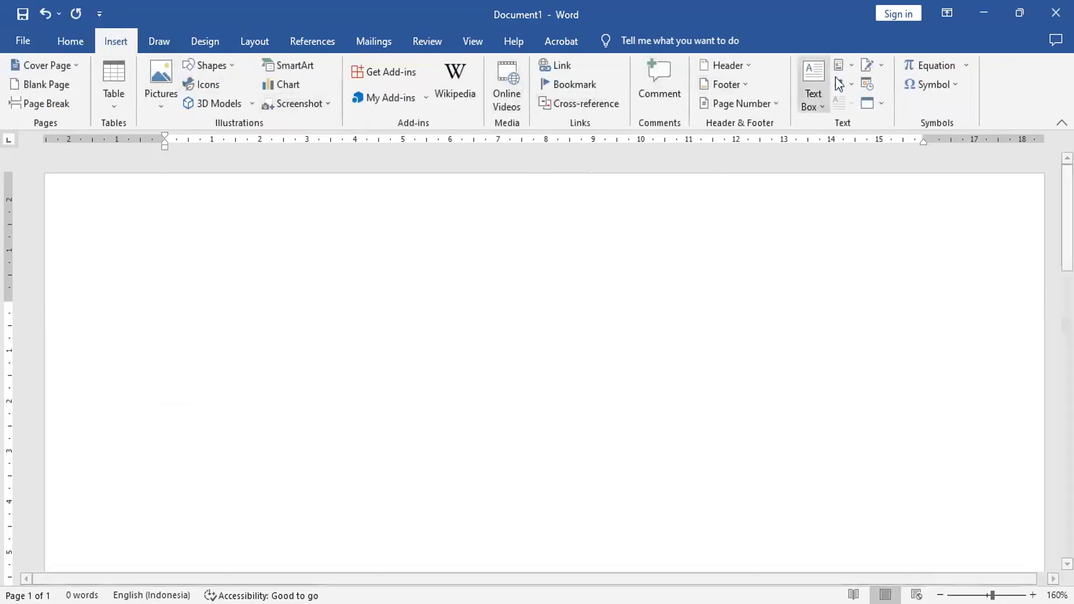
Insert the thumbs-up, €, £ and ¥ symbols from the recent symbols gallery.
{"action": "left_click", "coordinate": [946, 84]}
{"action": "left_click", "coordinate": [912, 105]}
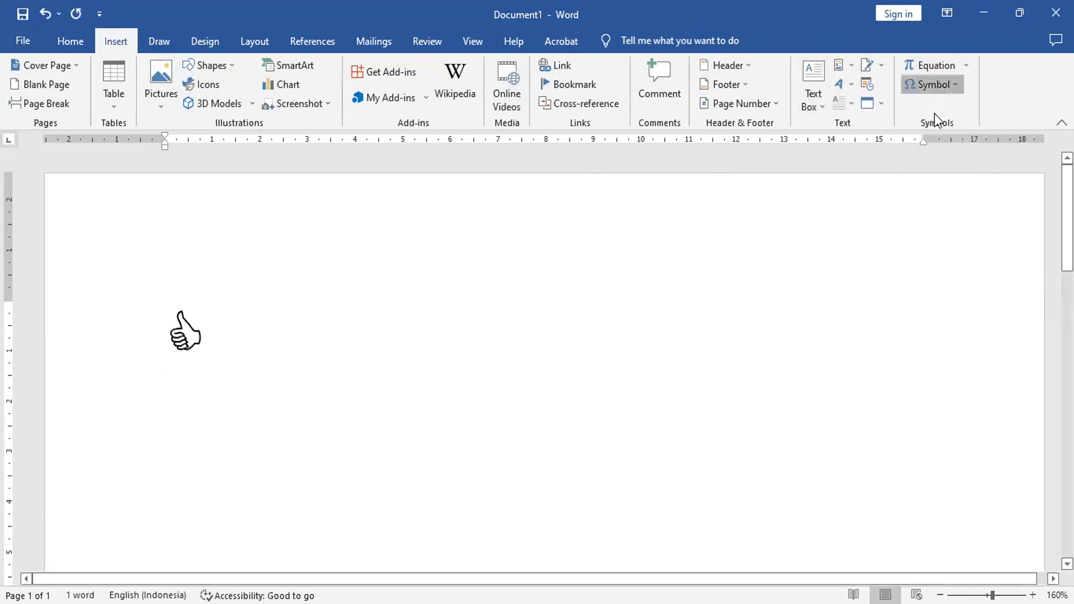
{"action": "left_click", "coordinate": [934, 85]}
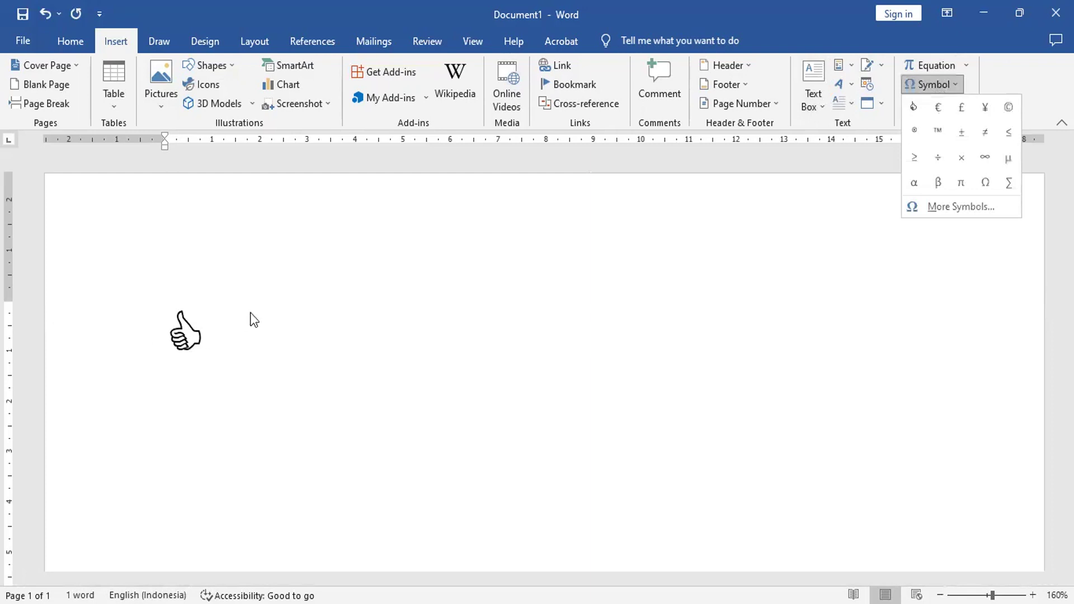
{"action": "left_click", "coordinate": [939, 106]}
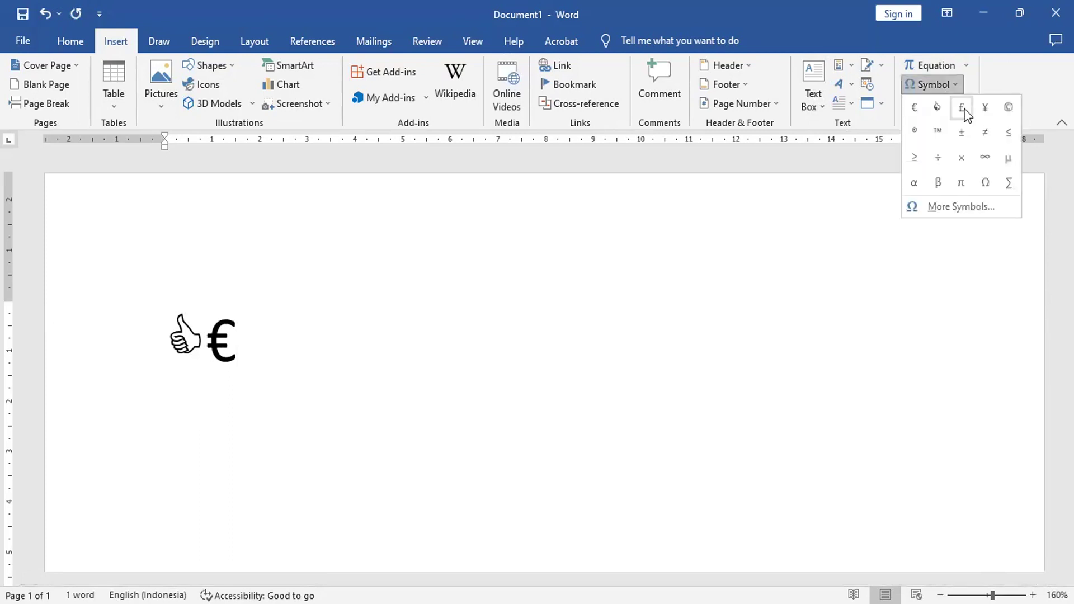
{"action": "left_click", "coordinate": [962, 109]}
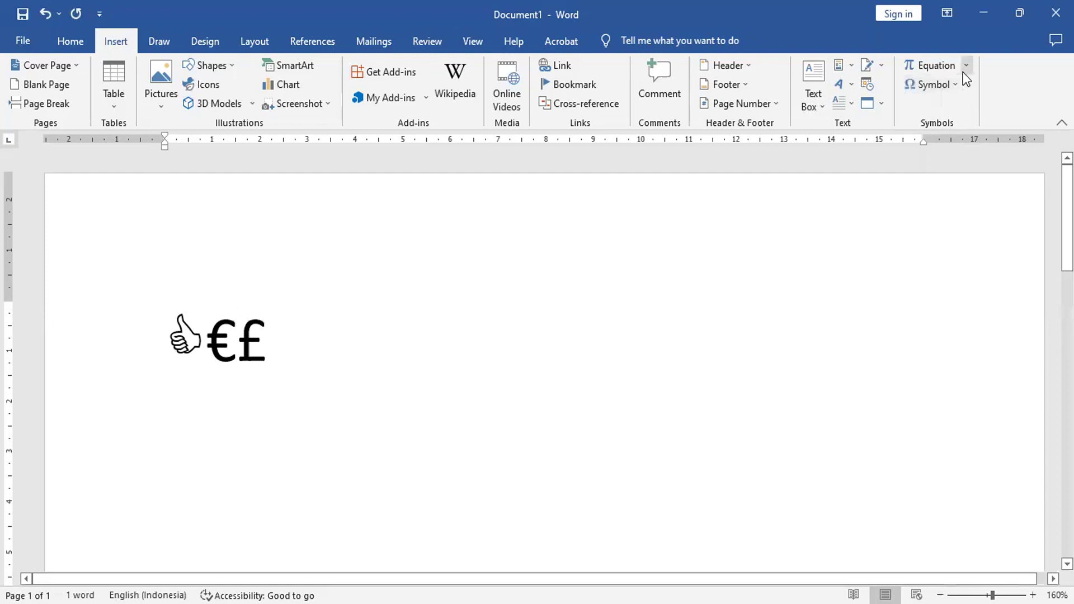
{"action": "left_click", "coordinate": [954, 86]}
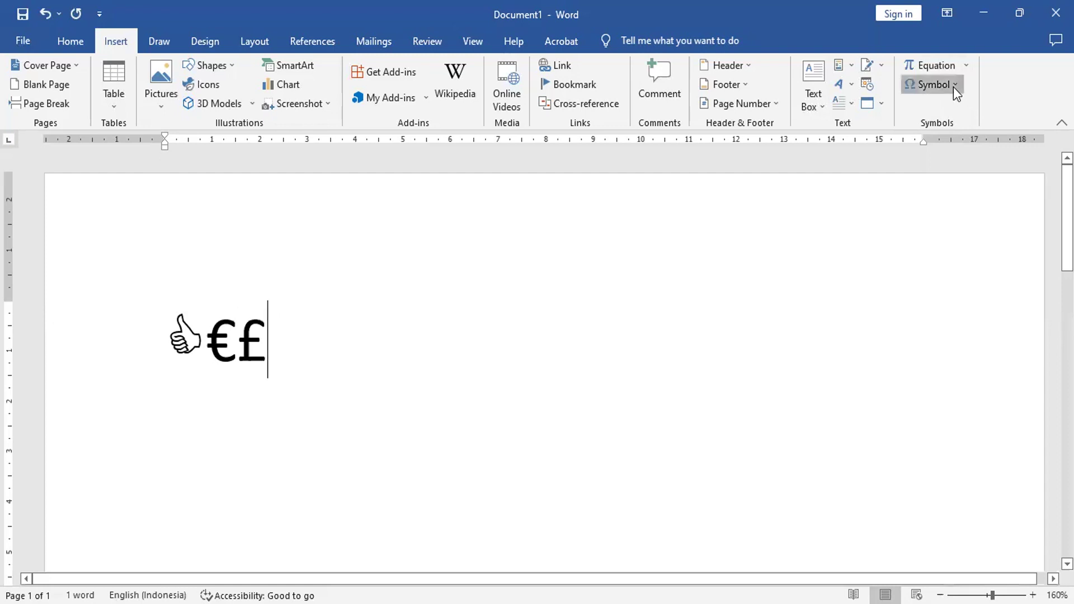
{"action": "left_click", "coordinate": [983, 103]}
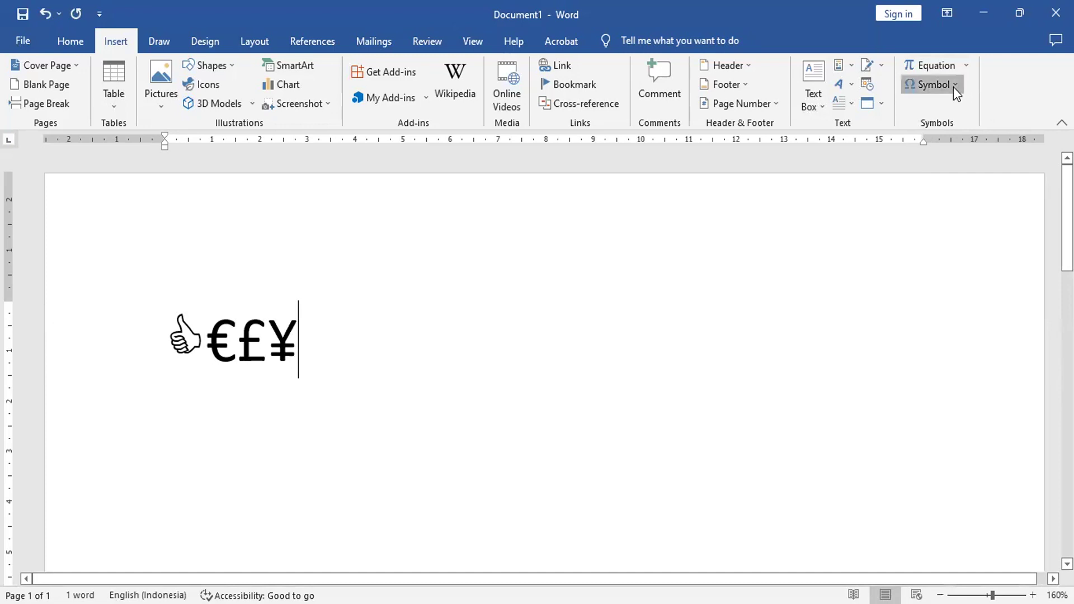
Add ©, ®, ™ and ± after the ¥.
{"action": "key", "text": "ctrl+alt+c"}
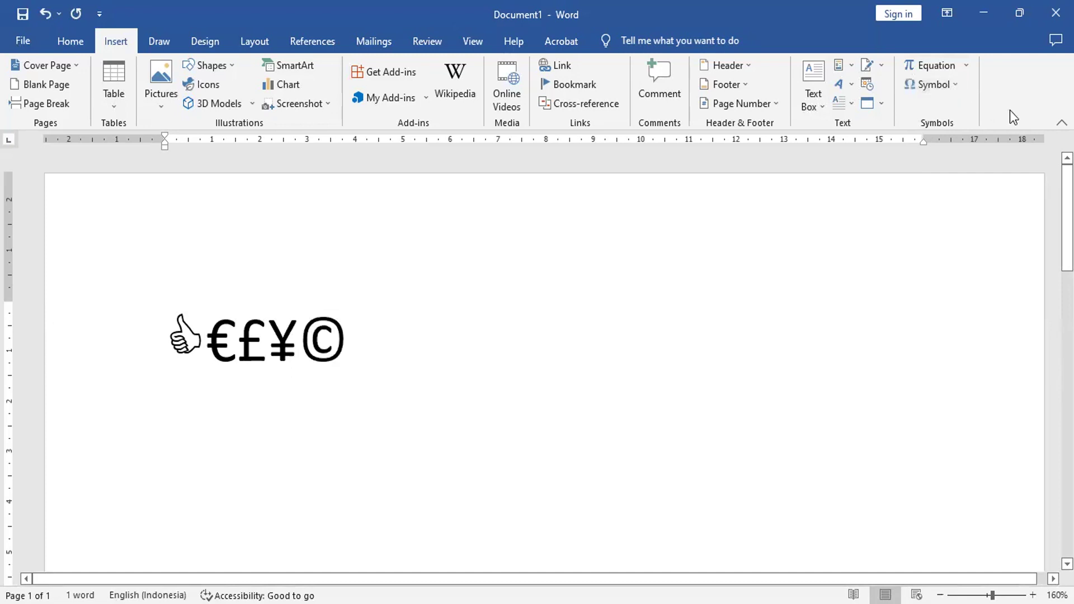
{"action": "left_click", "coordinate": [953, 85]}
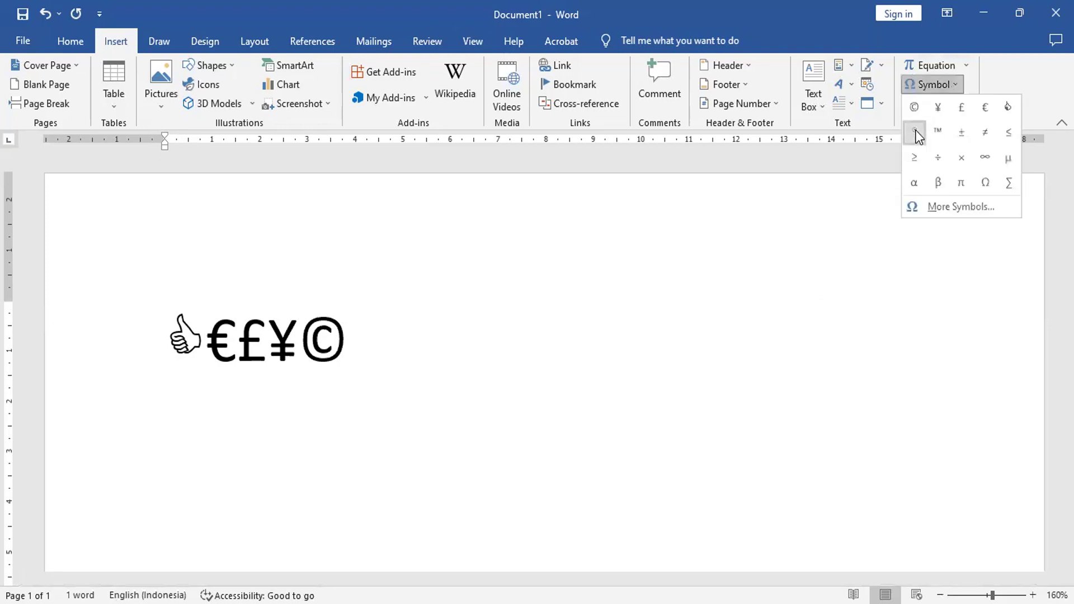
{"action": "left_click", "coordinate": [916, 130]}
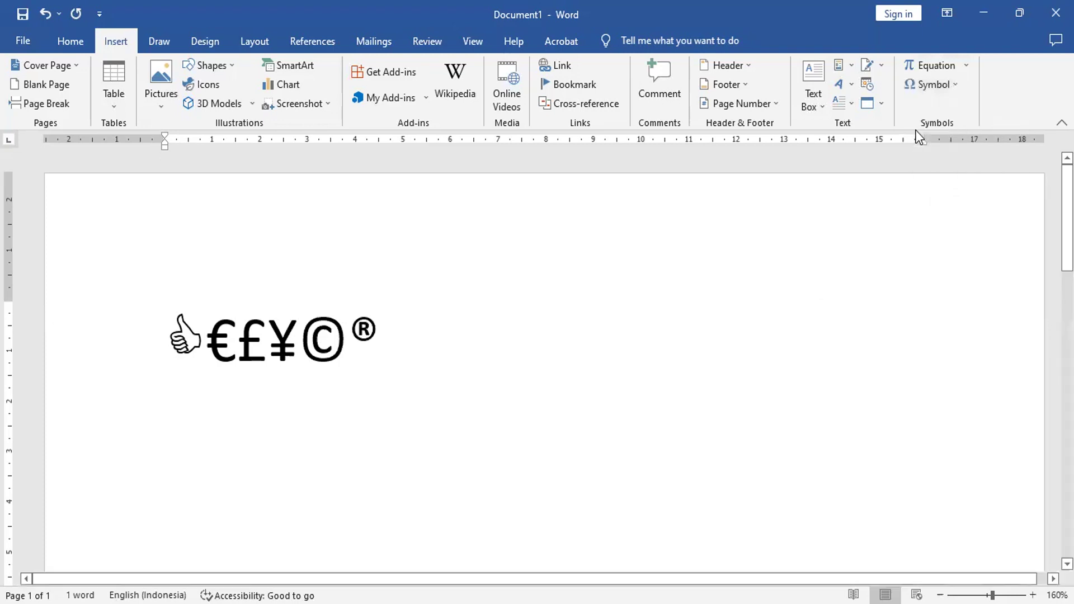
{"action": "left_click", "coordinate": [950, 89]}
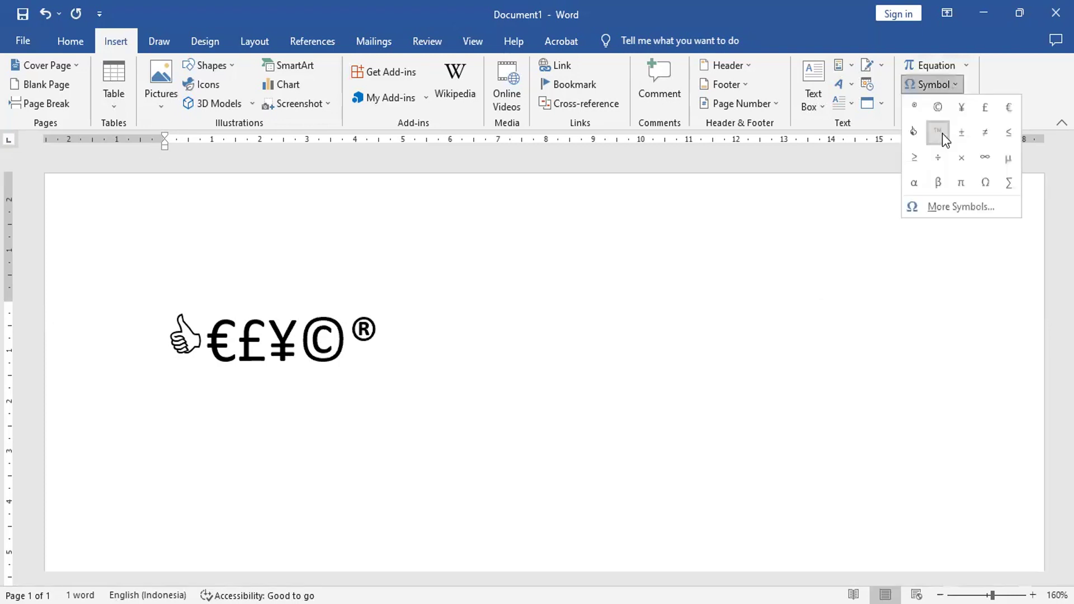
{"action": "left_click", "coordinate": [942, 133]}
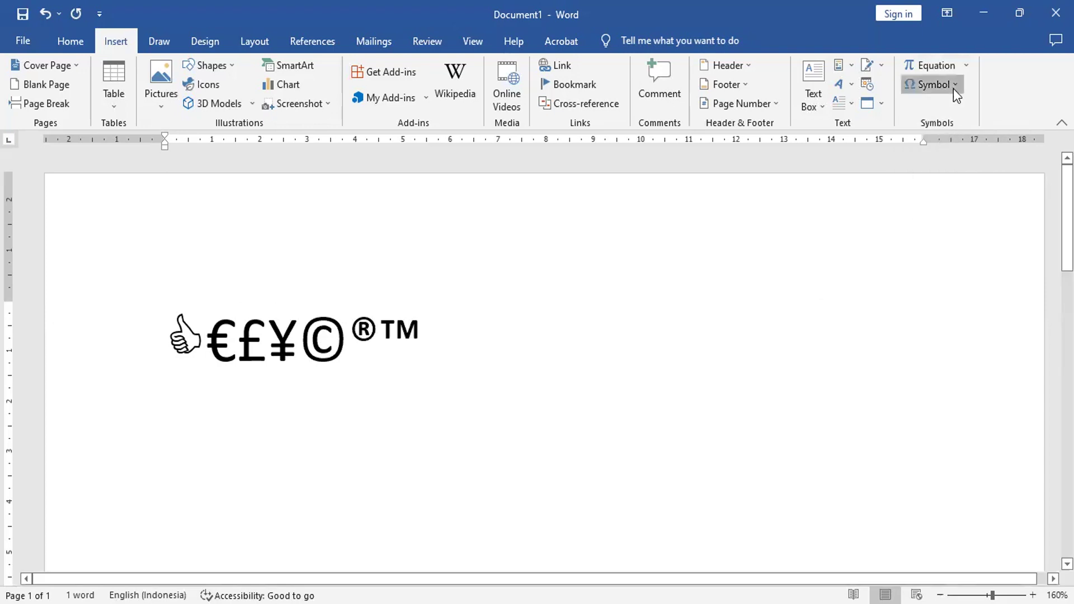
{"action": "left_click", "coordinate": [953, 86]}
{"action": "left_click", "coordinate": [961, 130]}
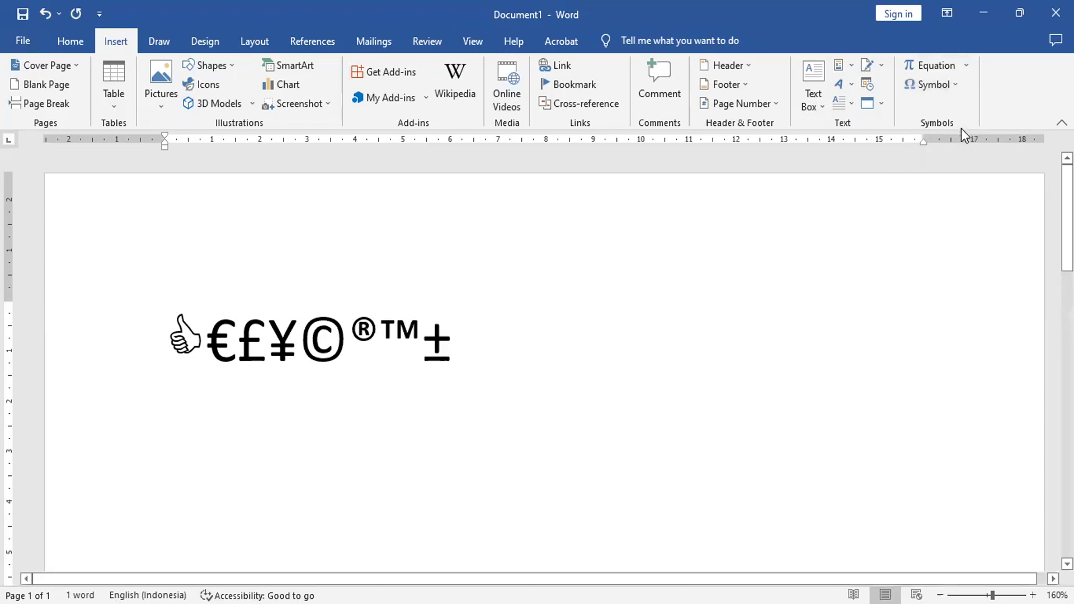
{"action": "left_click", "coordinate": [959, 89]}
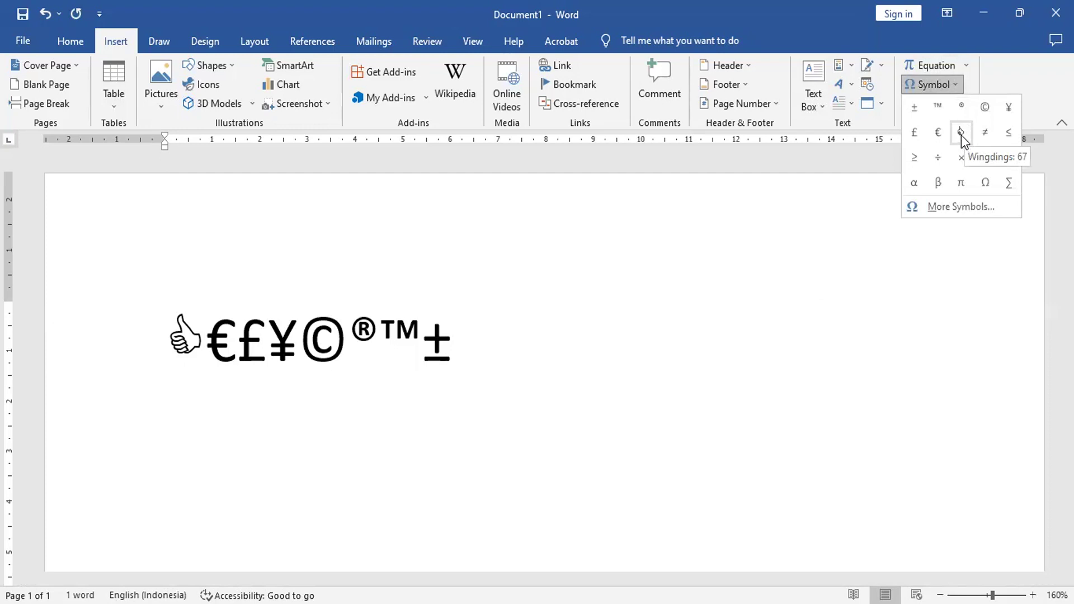
Append another thumbs-up plus ≠, ≤ and ≥ to the symbol row.
{"action": "left_click", "coordinate": [961, 135]}
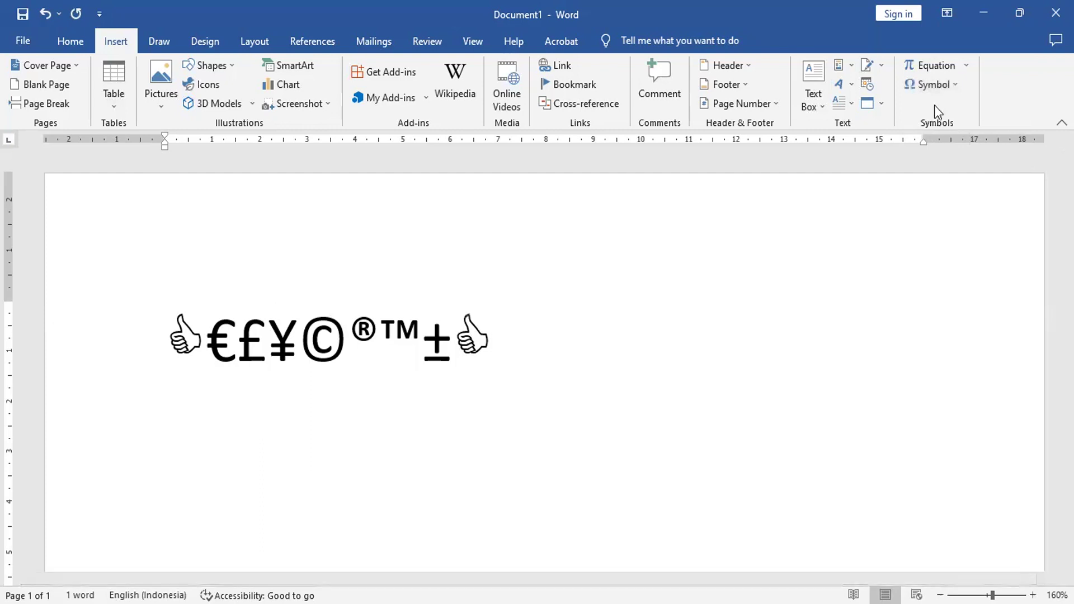
{"action": "left_click", "coordinate": [951, 93]}
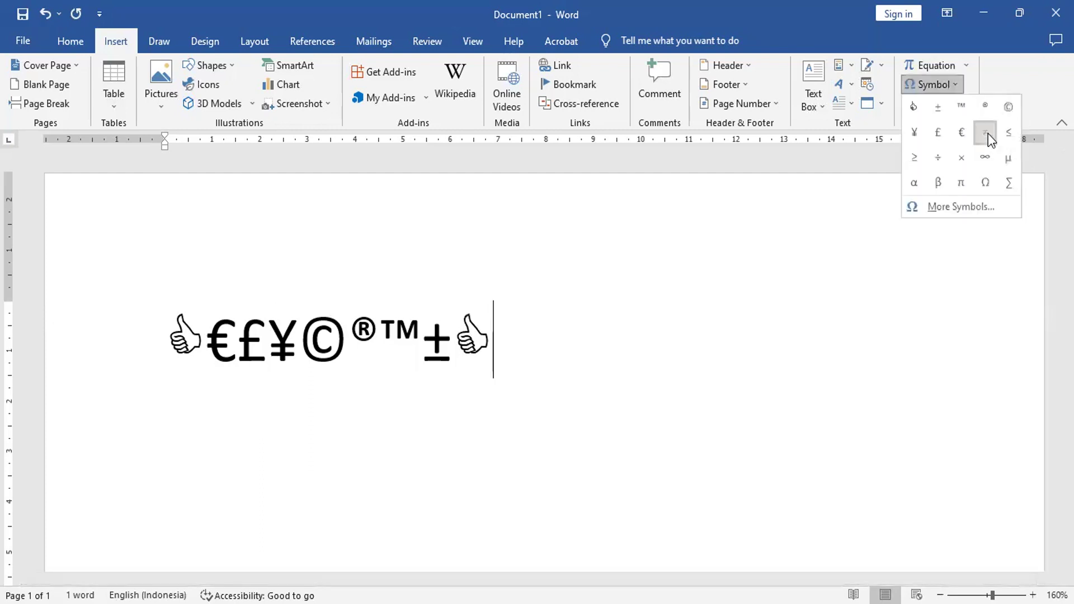
{"action": "left_click", "coordinate": [988, 133]}
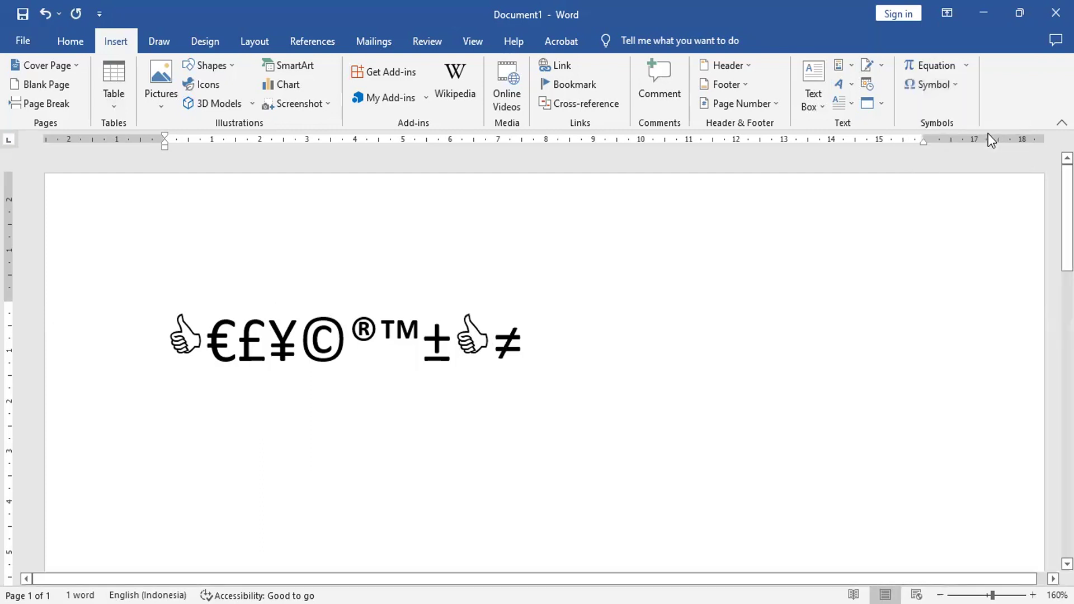
{"action": "left_click", "coordinate": [956, 89]}
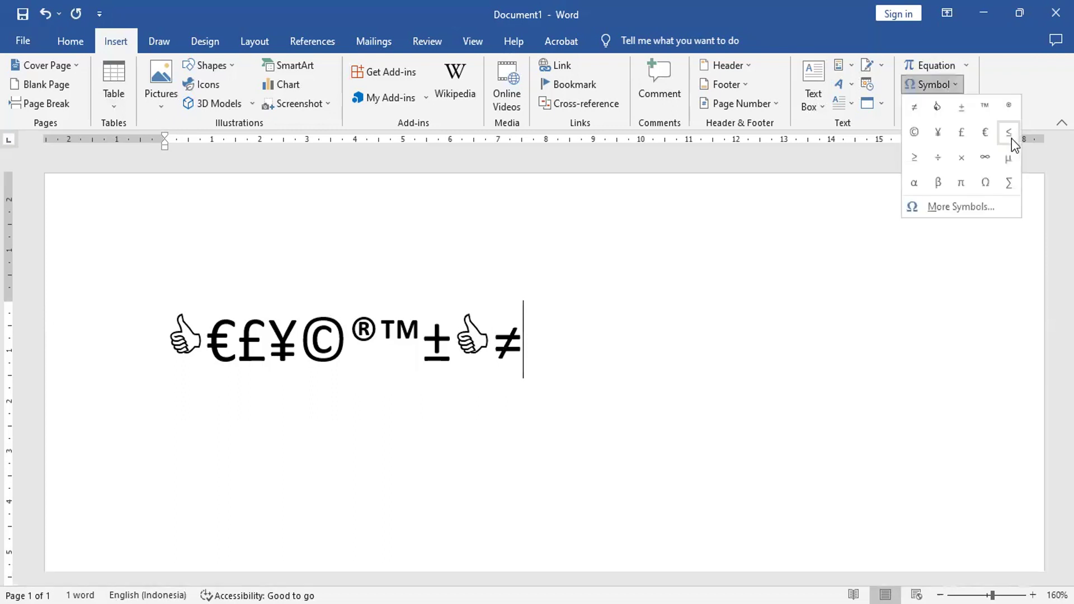
{"action": "left_click", "coordinate": [1012, 139]}
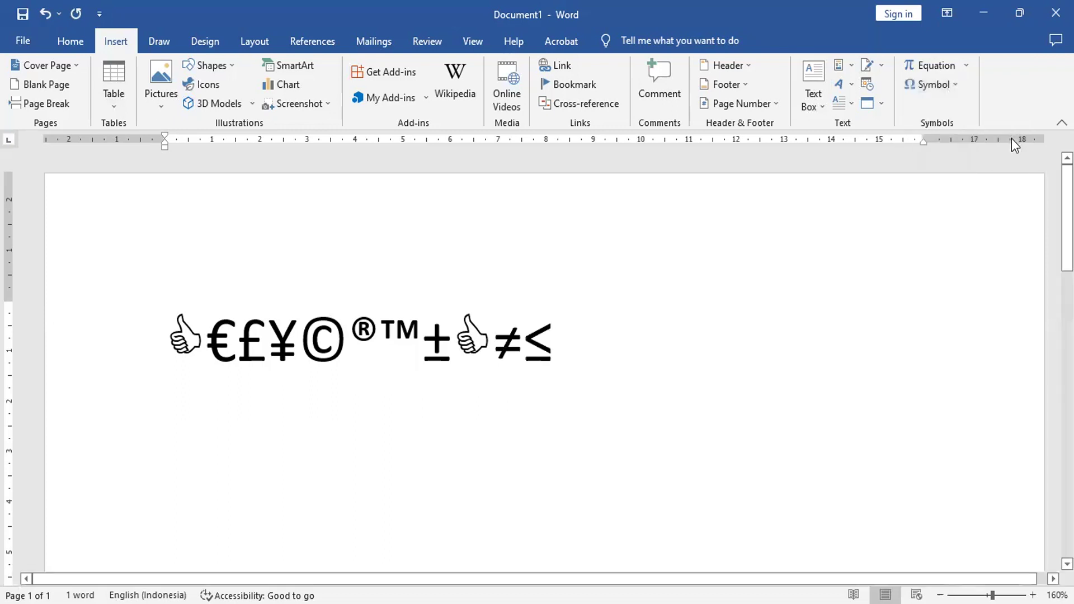
{"action": "left_click", "coordinate": [950, 86]}
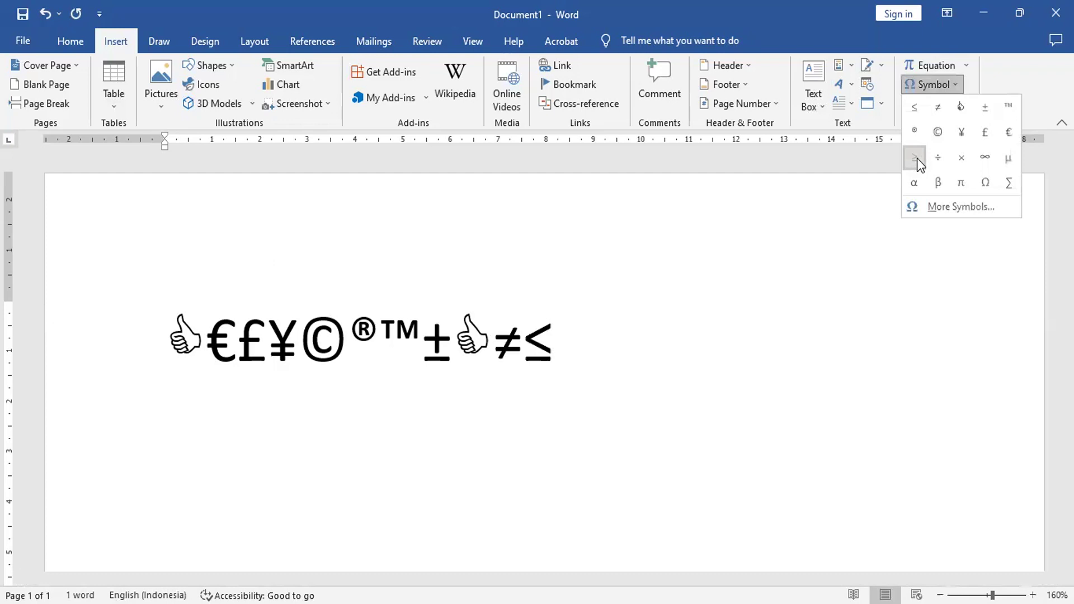
{"action": "left_click", "coordinate": [917, 159]}
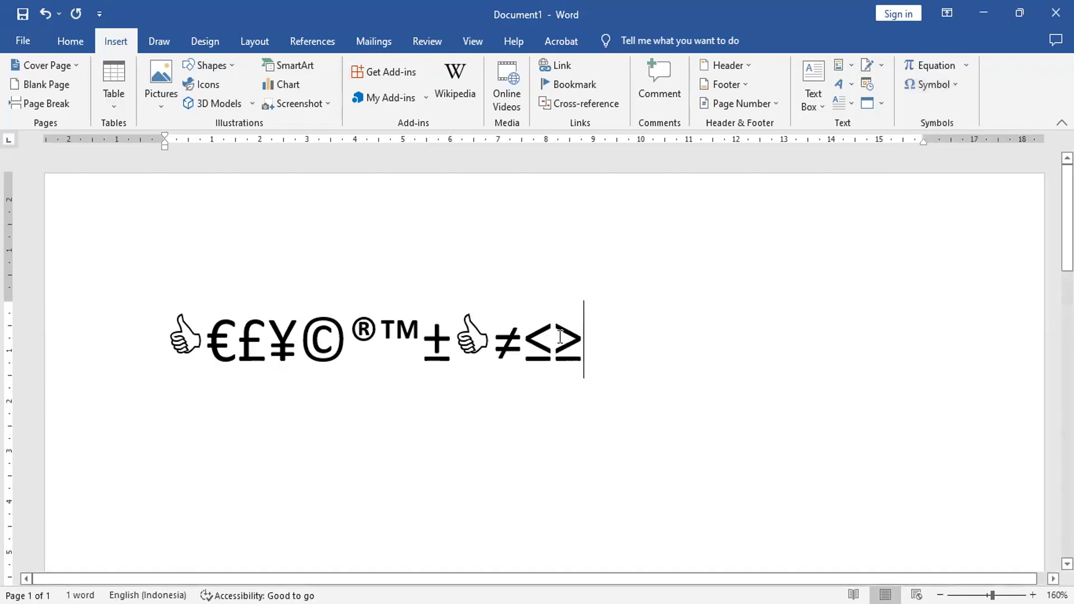
Add α, β and the summation sign ∑ after the ≥.
{"action": "left_click", "coordinate": [944, 85]}
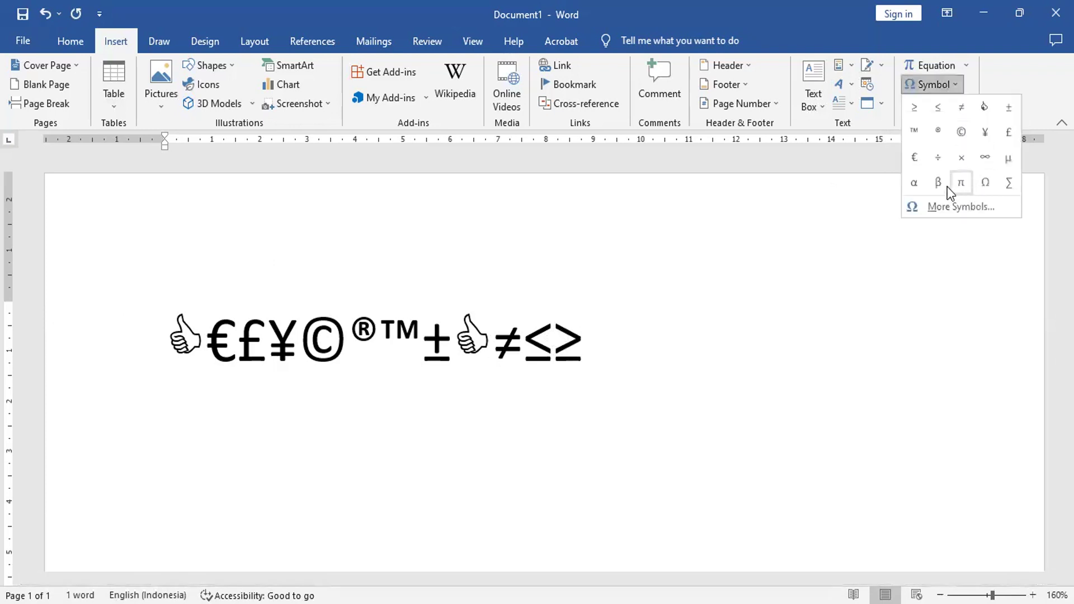
{"action": "left_click", "coordinate": [914, 183]}
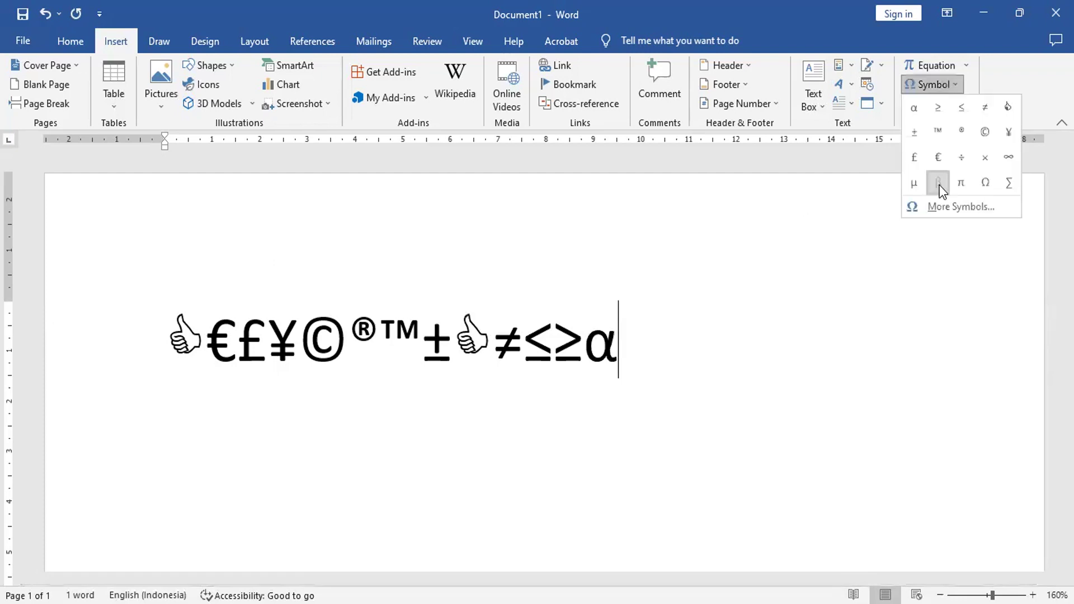
{"action": "left_click", "coordinate": [940, 185]}
{"action": "left_click", "coordinate": [948, 88]}
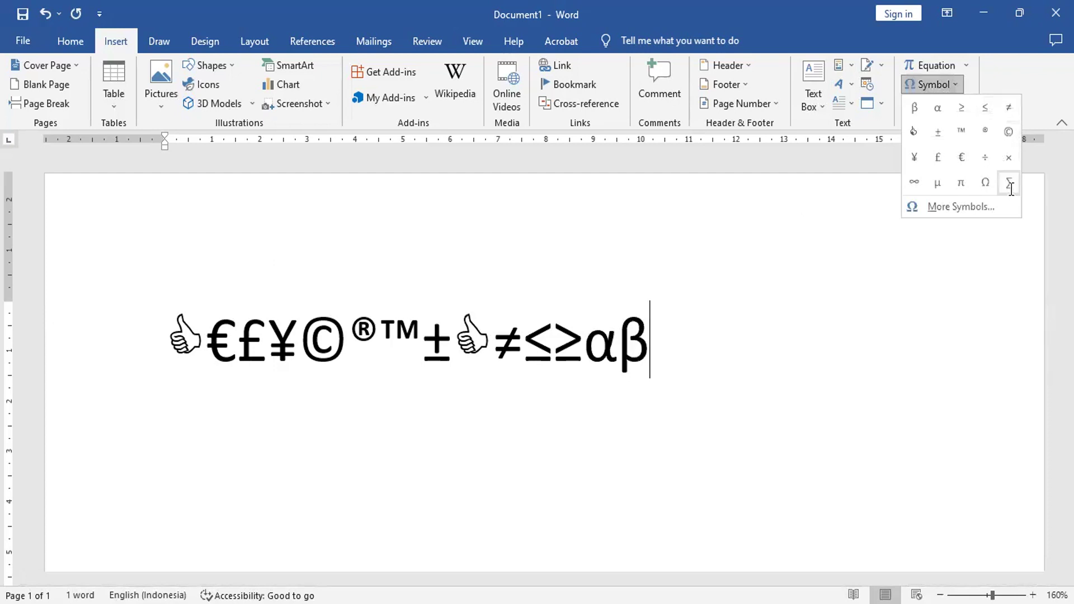
{"action": "left_click", "coordinate": [1009, 185]}
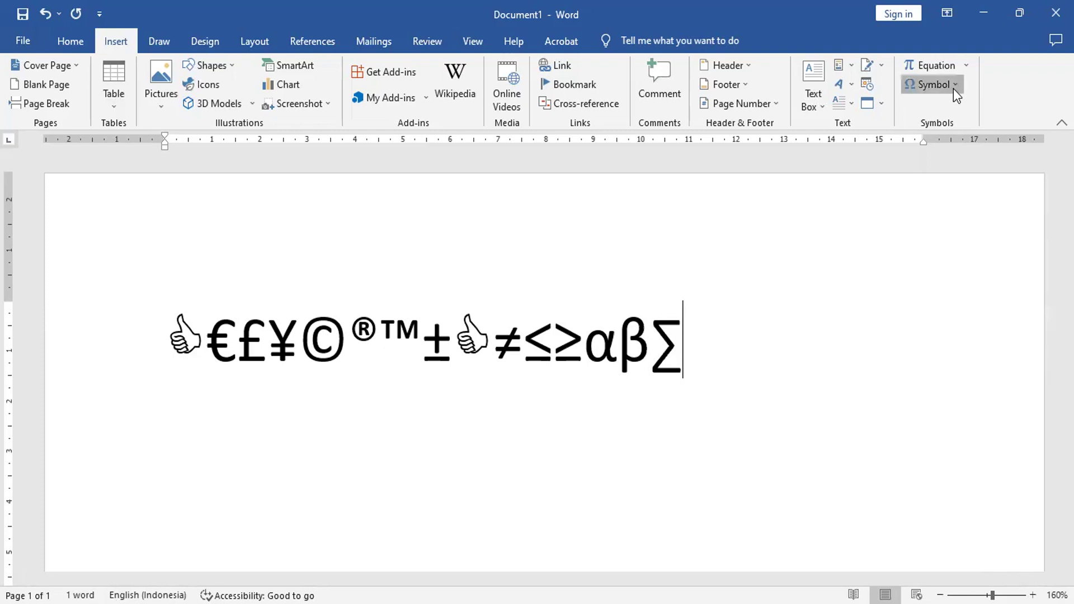
{"action": "left_click", "coordinate": [953, 89]}
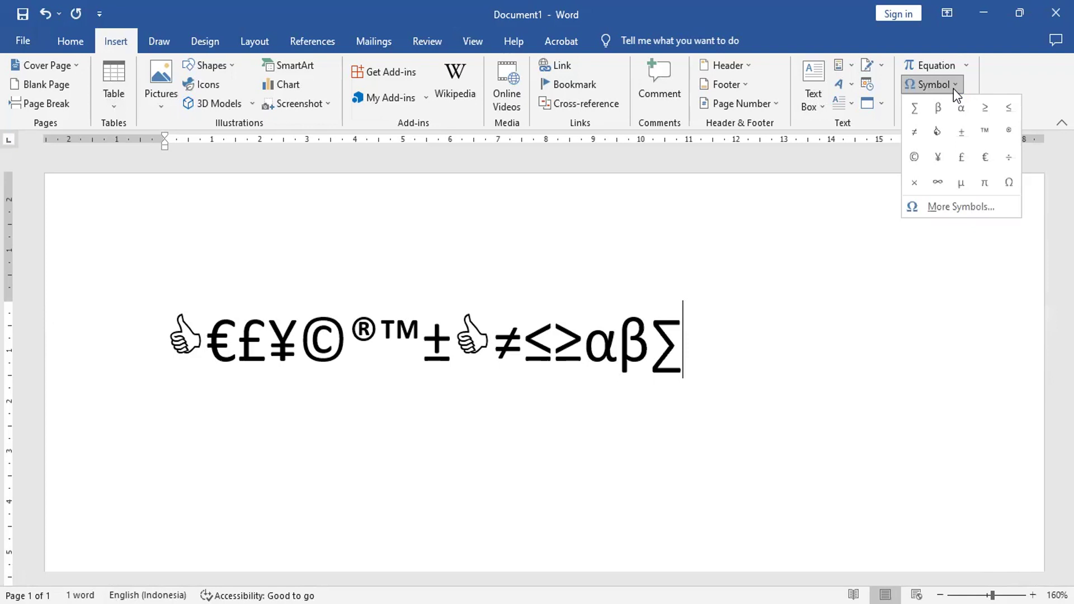
{"action": "left_click", "coordinate": [942, 207]}
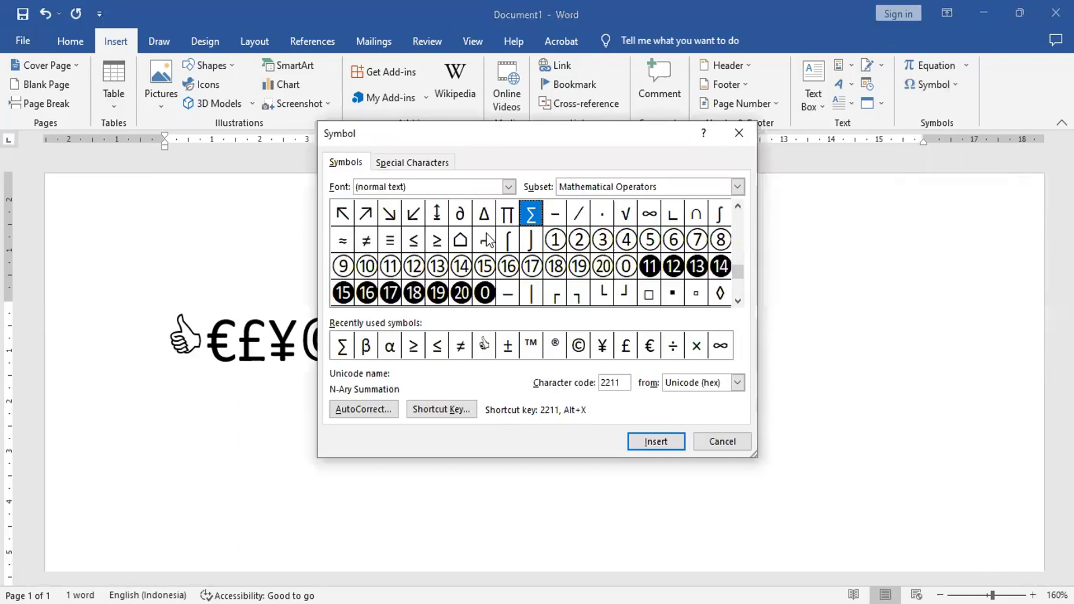
Insert circled digits ① and ② from the Symbol dialog after the Σ.
{"action": "left_click", "coordinate": [561, 241]}
{"action": "left_click", "coordinate": [662, 442]}
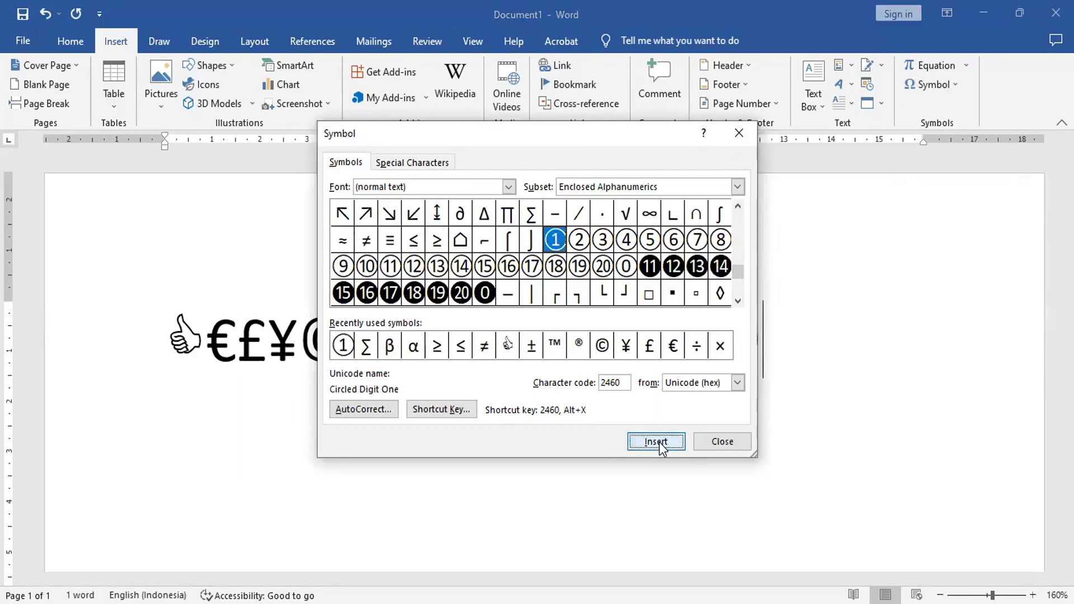
{"action": "left_click", "coordinate": [714, 442]}
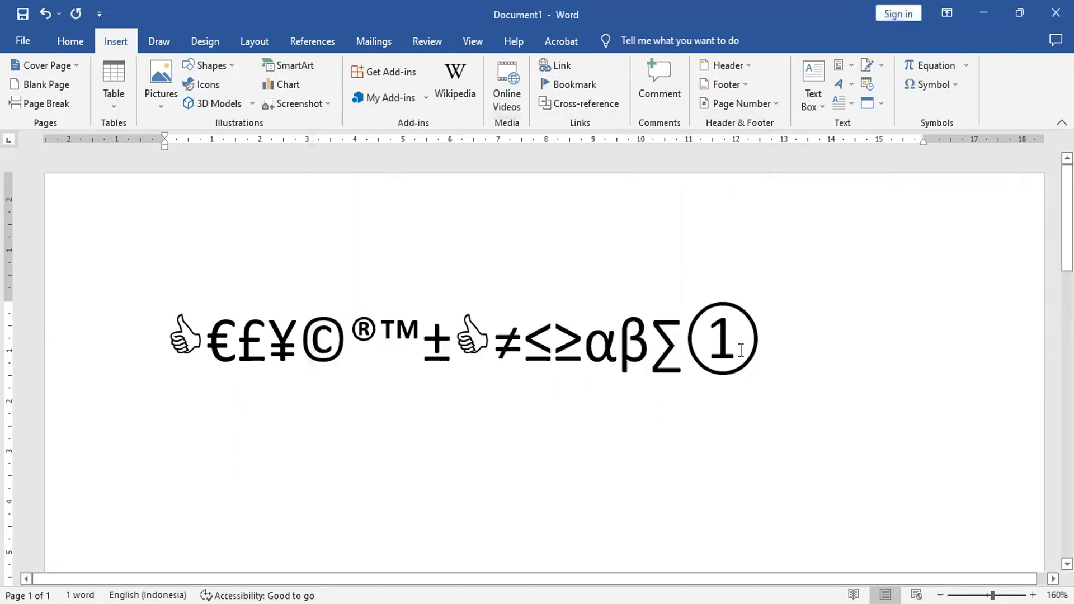
{"action": "left_click", "coordinate": [956, 85]}
{"action": "left_click", "coordinate": [970, 208]}
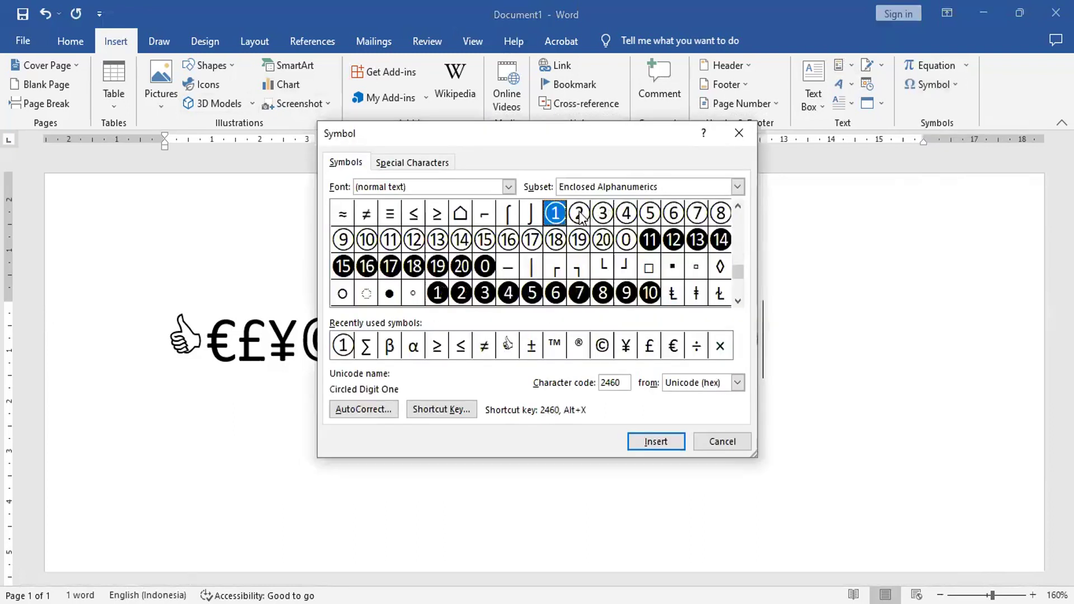
{"action": "left_click", "coordinate": [580, 214]}
{"action": "left_click", "coordinate": [670, 442]}
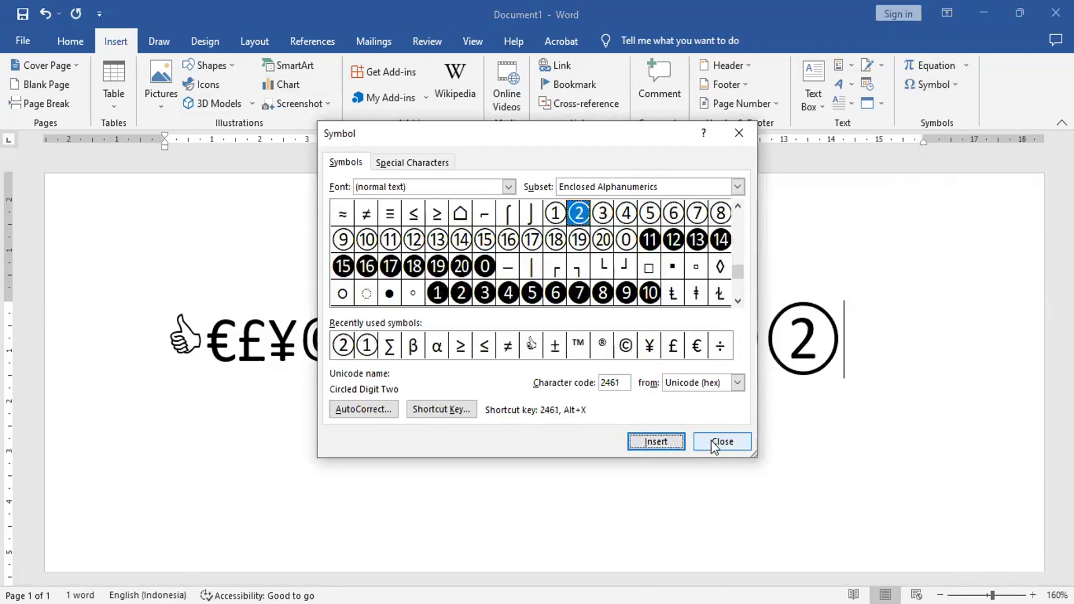
{"action": "left_click", "coordinate": [711, 441]}
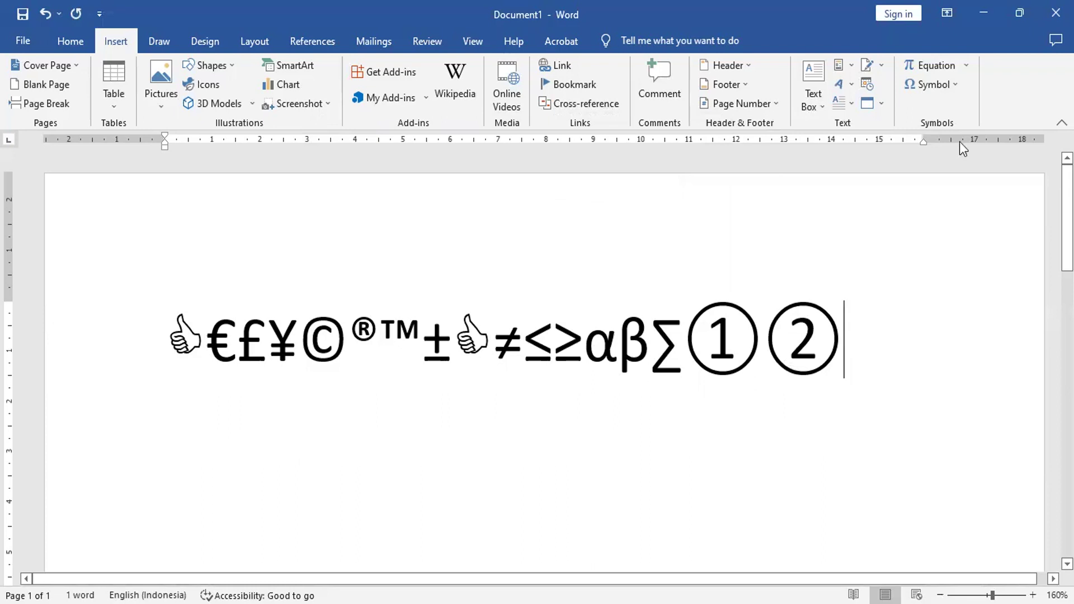
Add the black circled digit ❶ (Dingbat Negative Circled Digit One) after ②.
{"action": "left_click", "coordinate": [942, 84]}
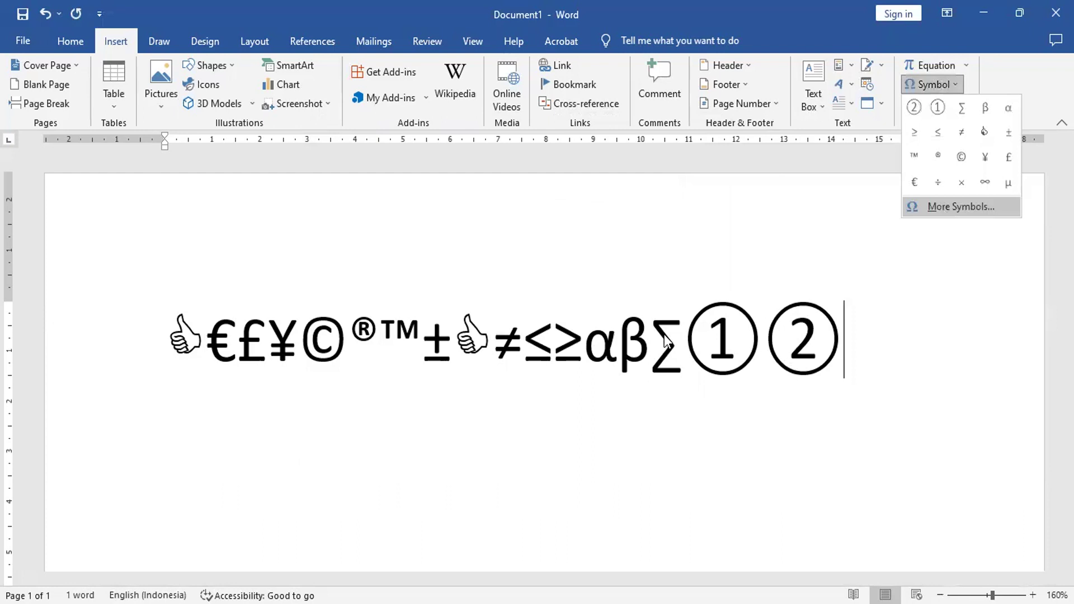
{"action": "key", "text": "Return"}
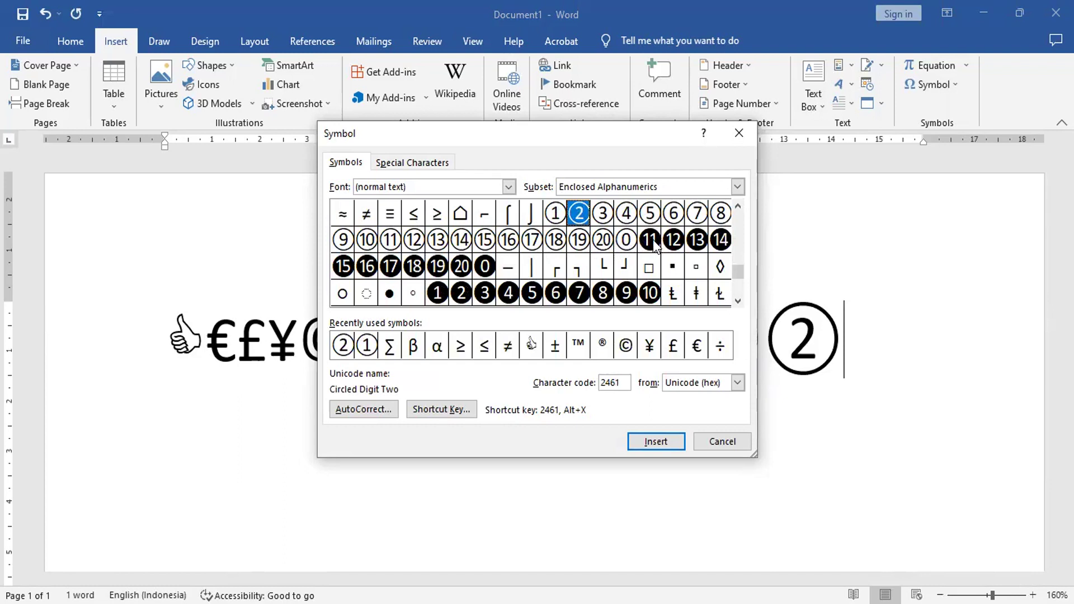
{"action": "left_click", "coordinate": [440, 300]}
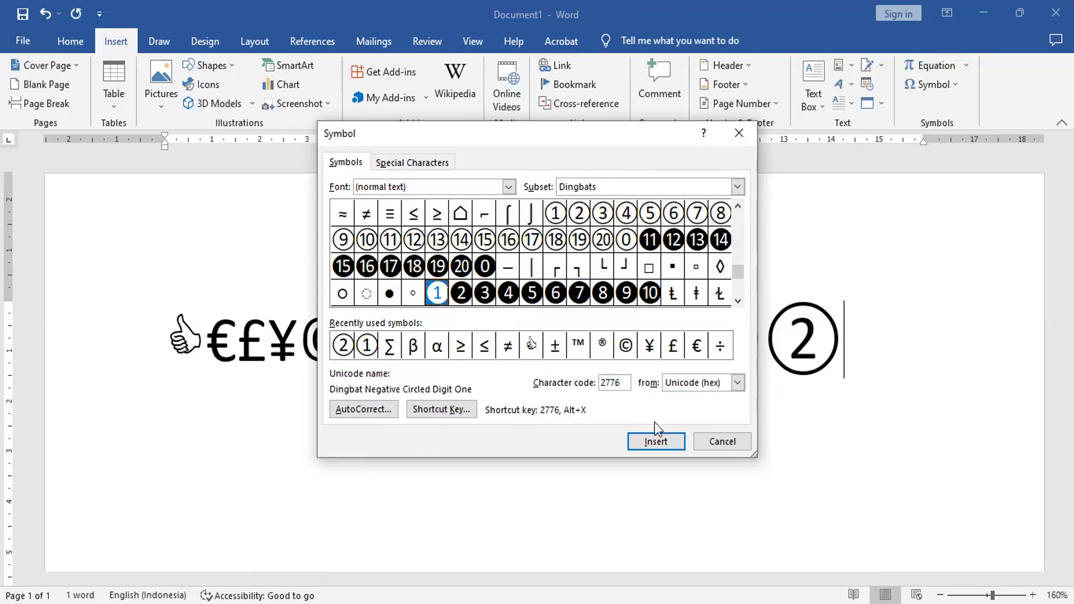
{"action": "left_click", "coordinate": [663, 442]}
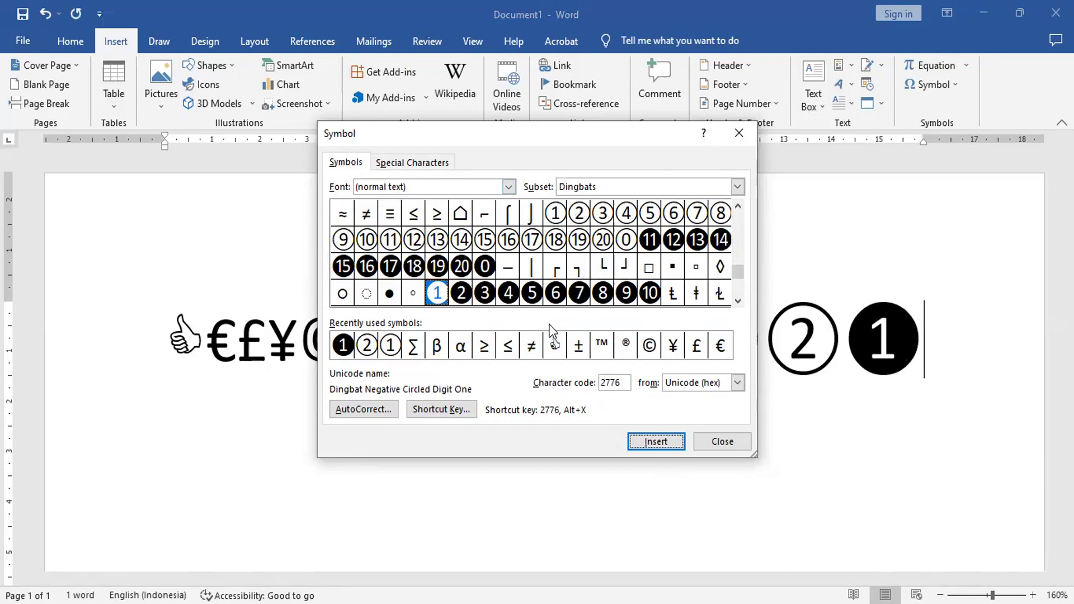
{"action": "left_click", "coordinate": [740, 442]}
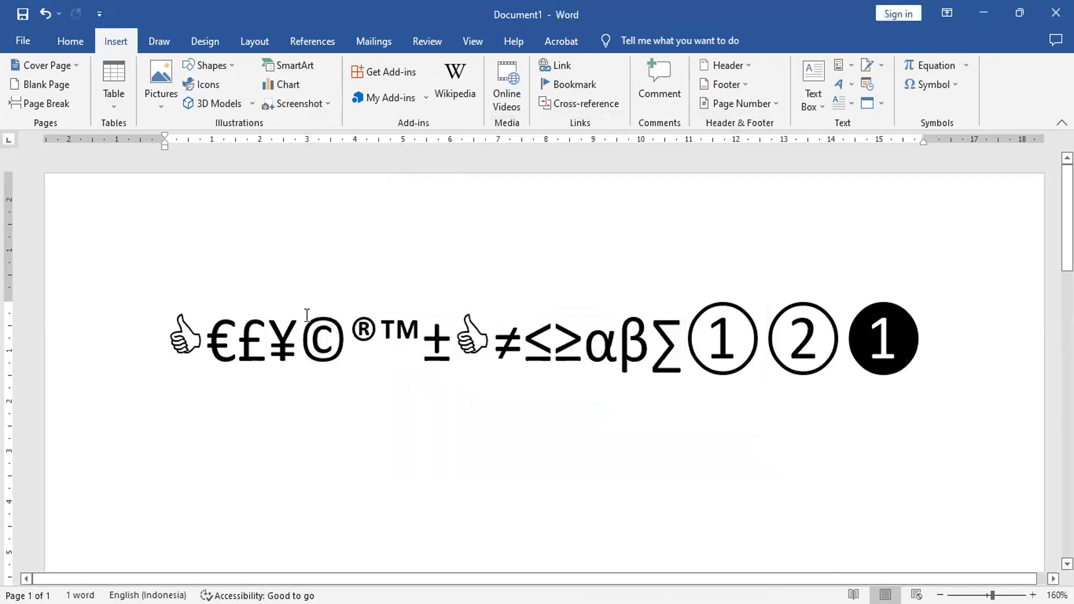
Start a new line beneath the 36-point symbols and type ABC.
{"action": "left_click", "coordinate": [69, 41]}
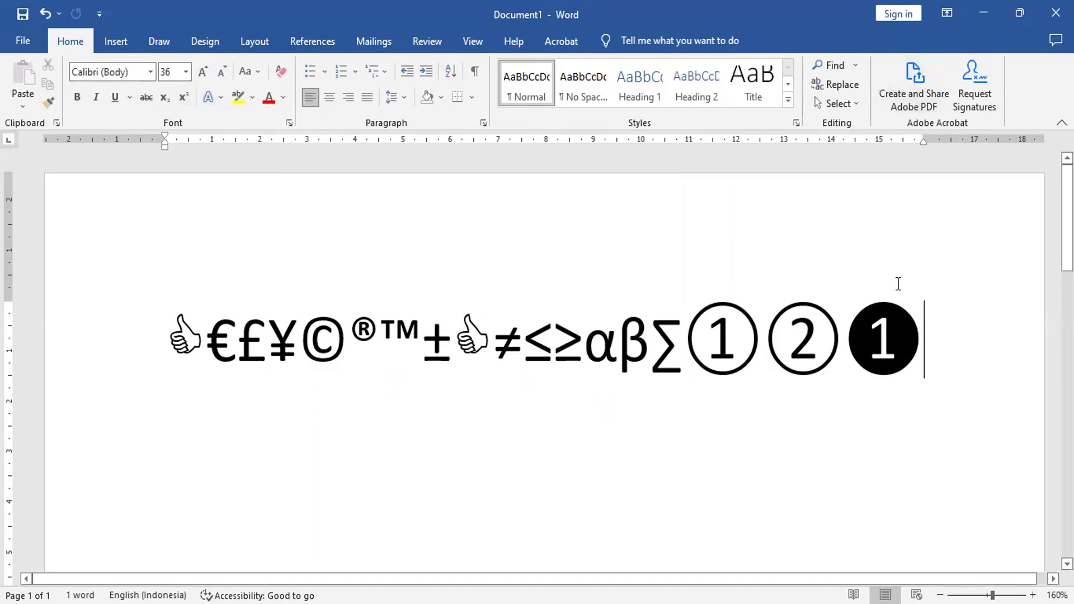
{"action": "key", "text": "Return"}
{"action": "type", "text": "ABC"}
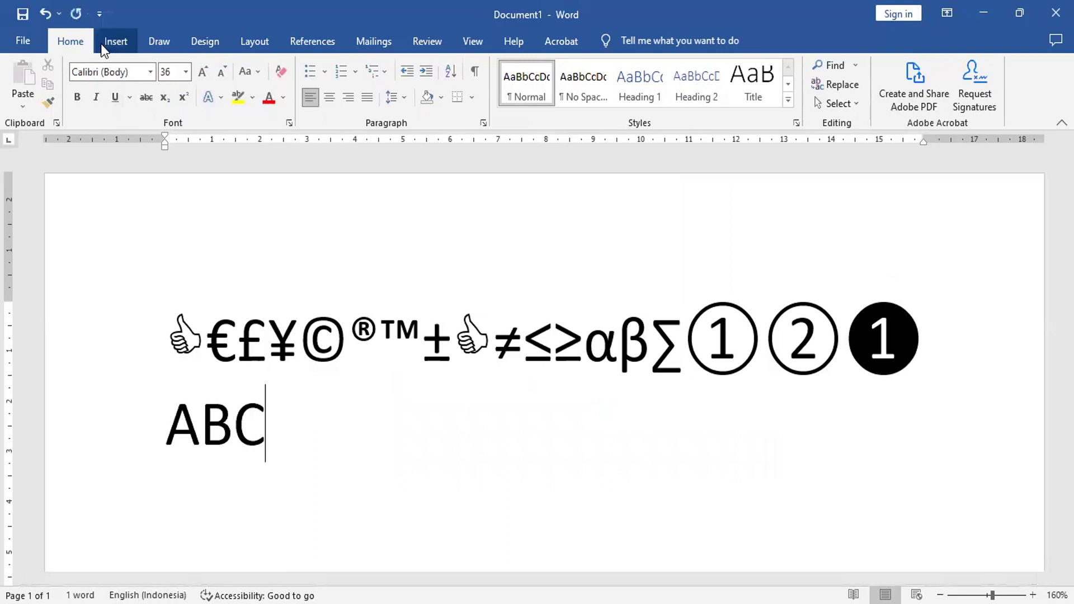
{"action": "left_click", "coordinate": [185, 73]}
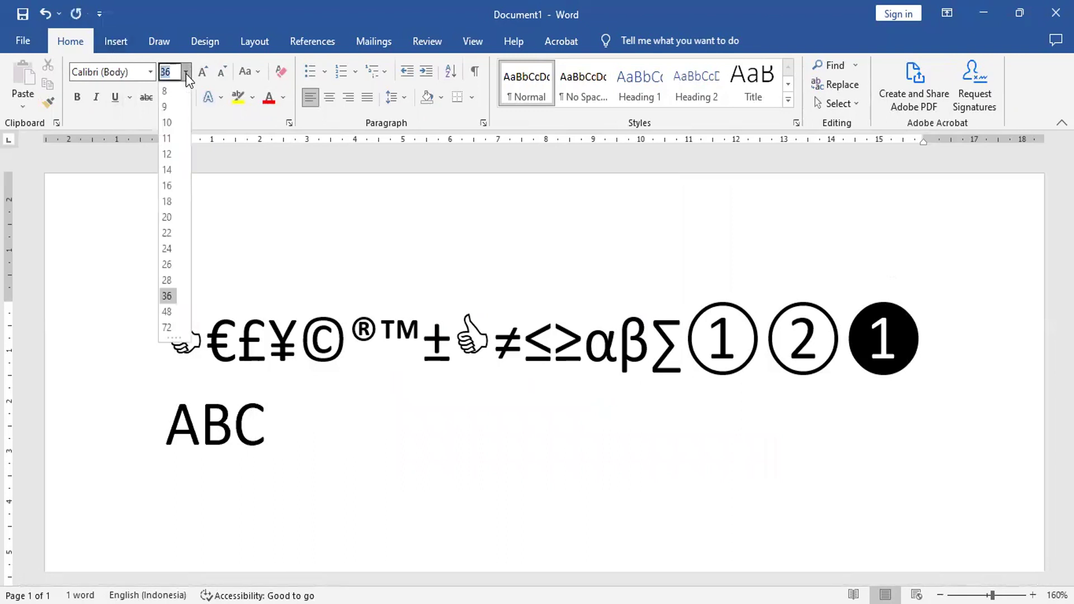
{"action": "left_click", "coordinate": [150, 74]}
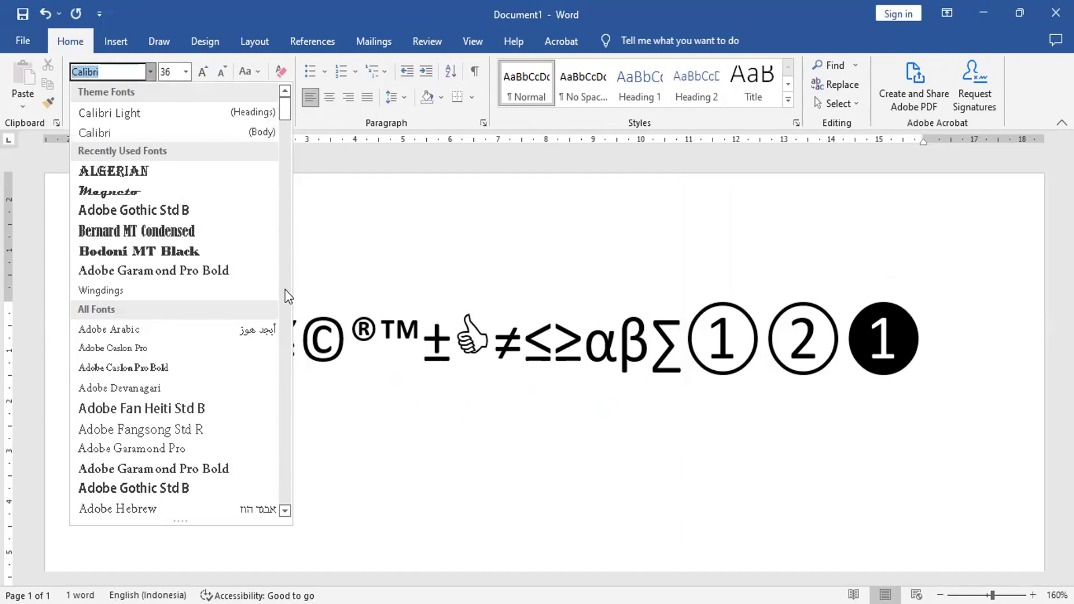
Scroll to the bottom of the font list and choose Wingdings.
{"action": "scroll", "coordinate": [284, 290], "scroll_direction": "down", "scroll_amount": 5}
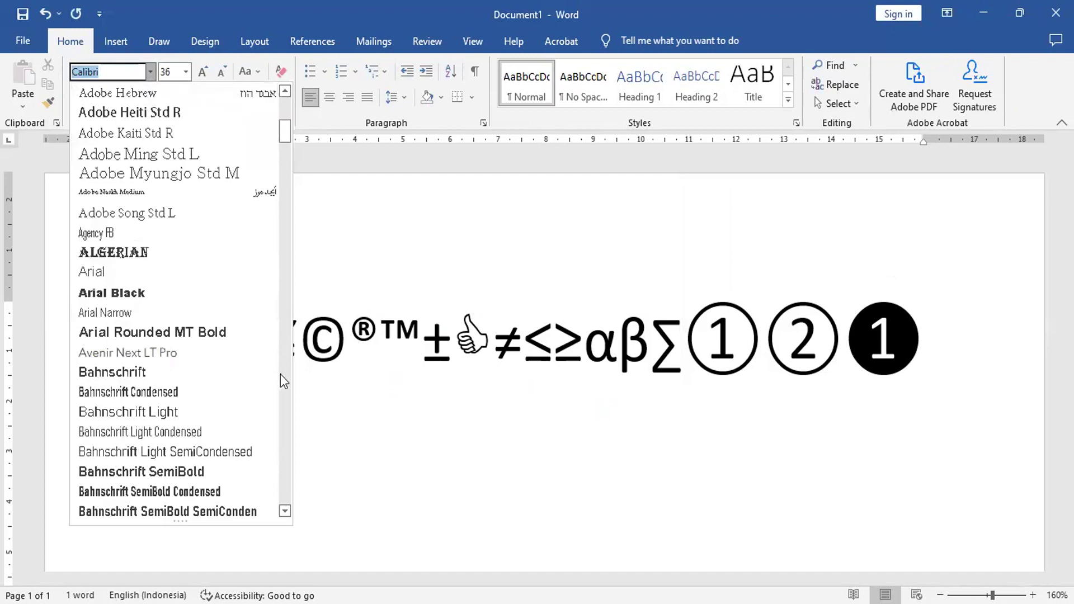
{"action": "scroll", "coordinate": [281, 375], "scroll_direction": "down", "scroll_amount": 10}
{"action": "scroll", "coordinate": [288, 511], "scroll_direction": "down", "scroll_amount": 10}
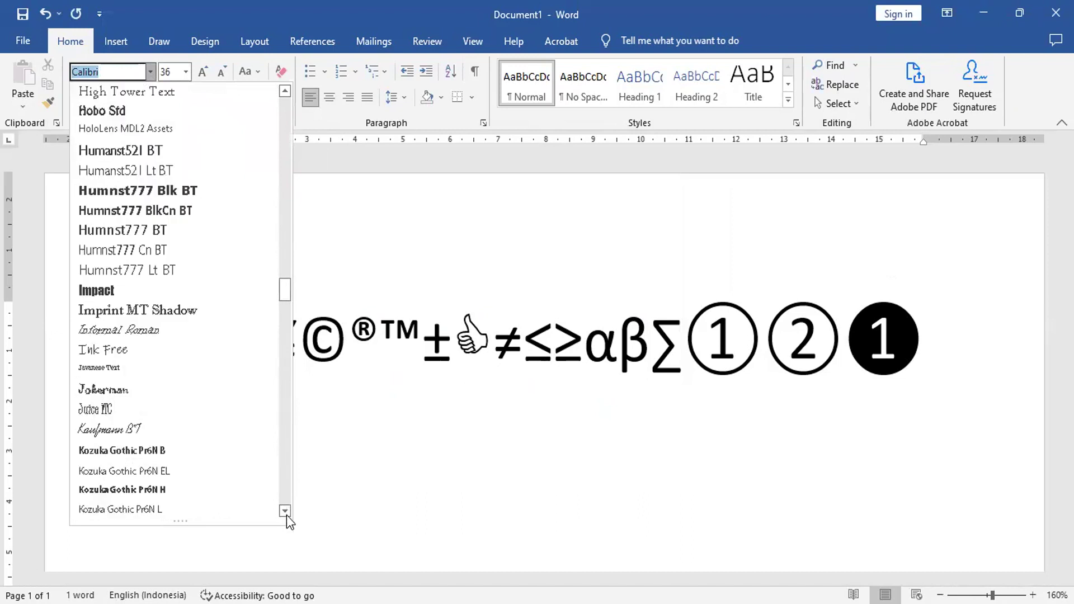
{"action": "scroll", "coordinate": [287, 512], "scroll_direction": "down", "scroll_amount": 3}
{"action": "scroll", "coordinate": [286, 512], "scroll_direction": "down", "scroll_amount": 2}
{"action": "scroll", "coordinate": [286, 512], "scroll_direction": "down", "scroll_amount": 3}
{"action": "scroll", "coordinate": [287, 512], "scroll_direction": "down", "scroll_amount": 3}
{"action": "scroll", "coordinate": [286, 512], "scroll_direction": "down", "scroll_amount": 2}
{"action": "scroll", "coordinate": [287, 512], "scroll_direction": "down", "scroll_amount": 1}
{"action": "scroll", "coordinate": [286, 512], "scroll_direction": "down", "scroll_amount": 3}
{"action": "scroll", "coordinate": [286, 512], "scroll_direction": "down", "scroll_amount": 3}
{"action": "scroll", "coordinate": [286, 512], "scroll_direction": "down", "scroll_amount": 3}
{"action": "scroll", "coordinate": [287, 512], "scroll_direction": "down", "scroll_amount": 3}
{"action": "scroll", "coordinate": [286, 512], "scroll_direction": "down", "scroll_amount": 3}
{"action": "scroll", "coordinate": [286, 512], "scroll_direction": "down", "scroll_amount": 3}
{"action": "scroll", "coordinate": [287, 512], "scroll_direction": "down", "scroll_amount": 2}
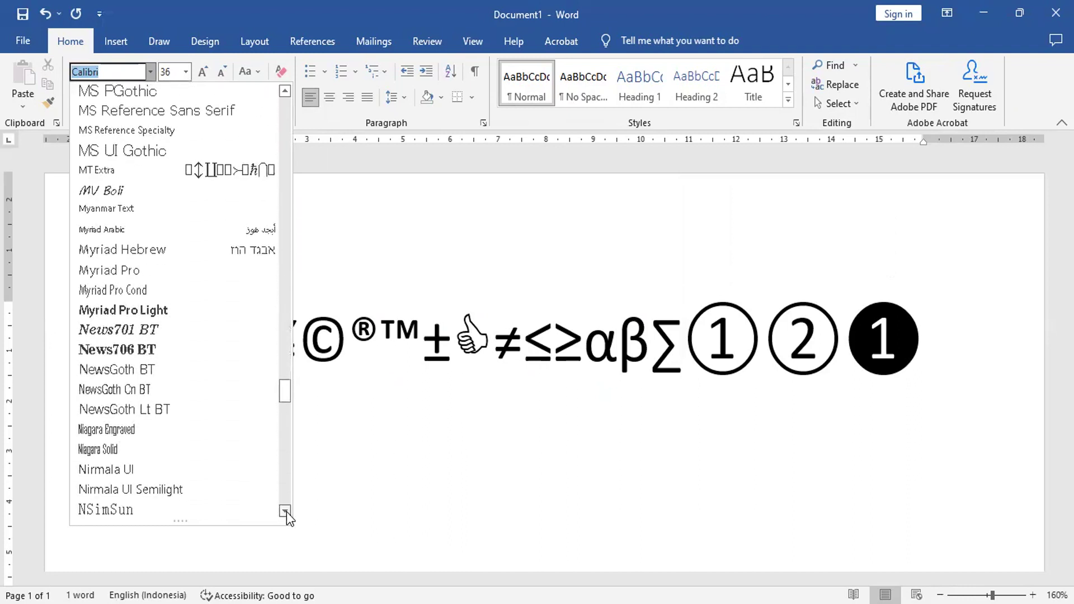
{"action": "scroll", "coordinate": [286, 512], "scroll_direction": "down", "scroll_amount": 1}
{"action": "scroll", "coordinate": [286, 512], "scroll_direction": "down", "scroll_amount": 1}
{"action": "scroll", "coordinate": [287, 512], "scroll_direction": "down", "scroll_amount": 3}
{"action": "scroll", "coordinate": [287, 512], "scroll_direction": "down", "scroll_amount": 1}
{"action": "scroll", "coordinate": [287, 512], "scroll_direction": "down", "scroll_amount": 1}
{"action": "scroll", "coordinate": [287, 512], "scroll_direction": "down", "scroll_amount": 3}
{"action": "scroll", "coordinate": [287, 512], "scroll_direction": "down", "scroll_amount": 2}
{"action": "scroll", "coordinate": [286, 512], "scroll_direction": "down", "scroll_amount": 1}
{"action": "scroll", "coordinate": [286, 512], "scroll_direction": "down", "scroll_amount": 1}
{"action": "scroll", "coordinate": [286, 512], "scroll_direction": "down", "scroll_amount": 3}
{"action": "scroll", "coordinate": [287, 512], "scroll_direction": "down", "scroll_amount": 2}
{"action": "scroll", "coordinate": [286, 512], "scroll_direction": "down", "scroll_amount": 2}
{"action": "scroll", "coordinate": [287, 512], "scroll_direction": "down", "scroll_amount": 3}
{"action": "scroll", "coordinate": [287, 512], "scroll_direction": "down", "scroll_amount": 1}
{"action": "scroll", "coordinate": [287, 512], "scroll_direction": "down", "scroll_amount": 1}
{"action": "scroll", "coordinate": [286, 512], "scroll_direction": "down", "scroll_amount": 2}
{"action": "scroll", "coordinate": [287, 512], "scroll_direction": "down", "scroll_amount": 2}
{"action": "scroll", "coordinate": [286, 512], "scroll_direction": "down", "scroll_amount": 1}
{"action": "scroll", "coordinate": [287, 512], "scroll_direction": "down", "scroll_amount": 1}
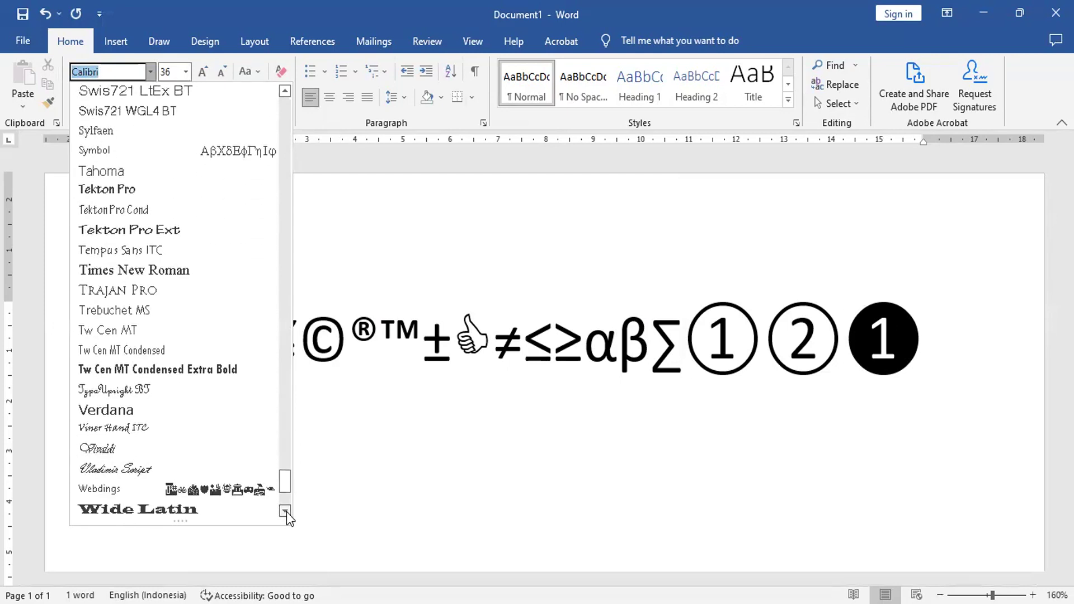
{"action": "scroll", "coordinate": [286, 512], "scroll_direction": "down", "scroll_amount": 1}
{"action": "left_click", "coordinate": [286, 511]}
{"action": "left_click", "coordinate": [285, 511]}
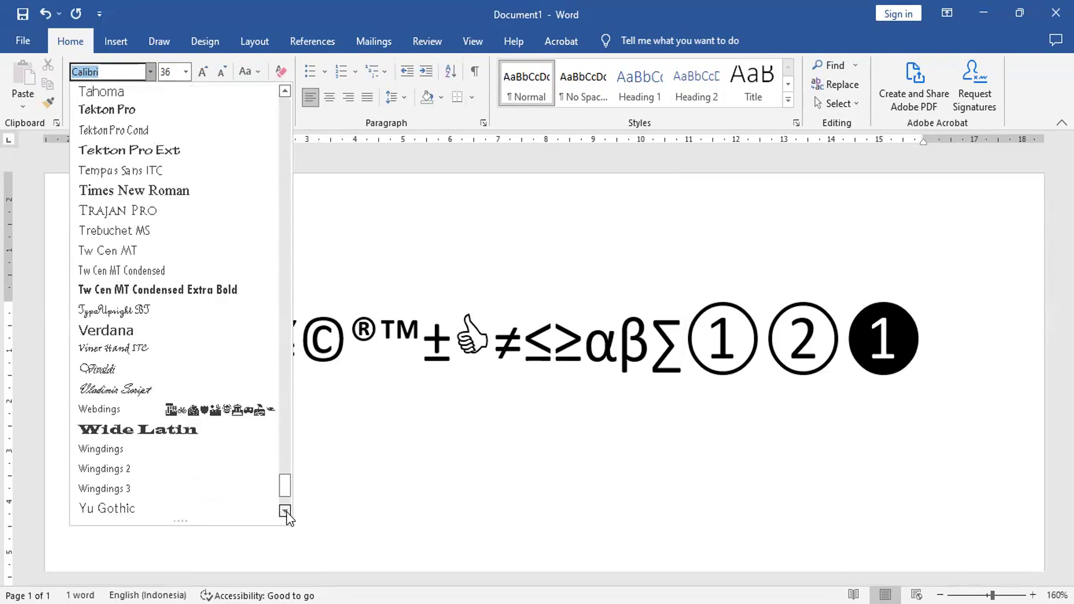
{"action": "left_click", "coordinate": [122, 451]}
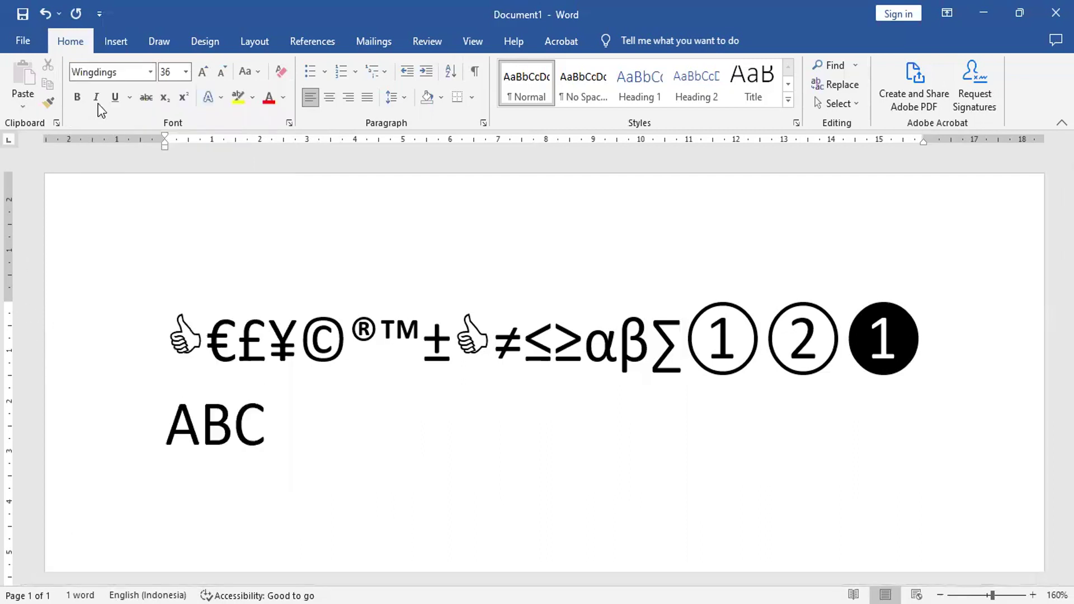
Type ABC in Wingdings, producing victory, OK-hand and thumbs-up symbols.
{"action": "type", "text": "A"}
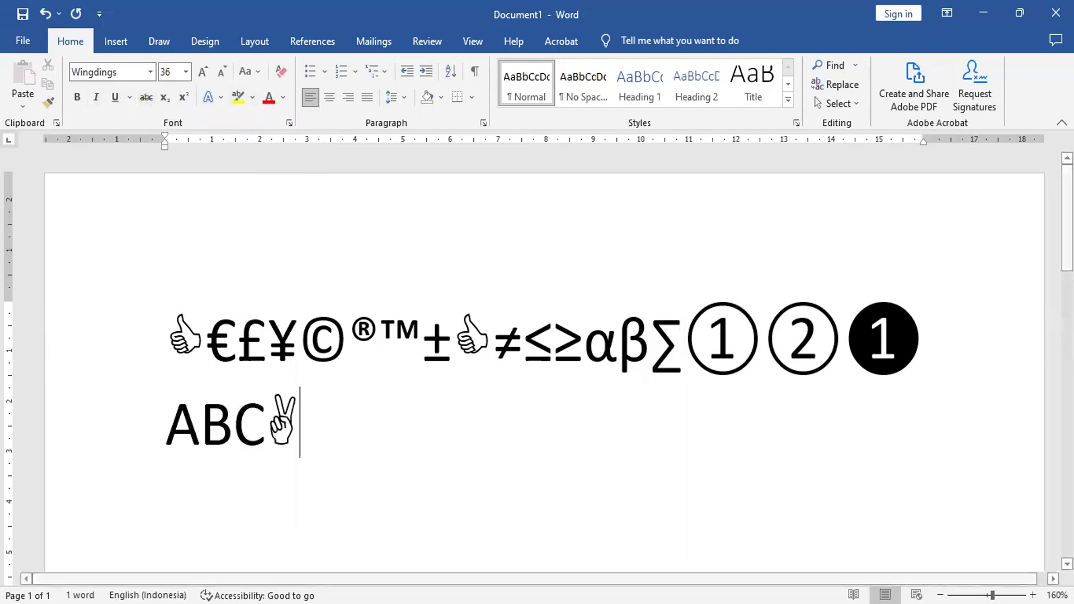
{"action": "type", "text": "BC"}
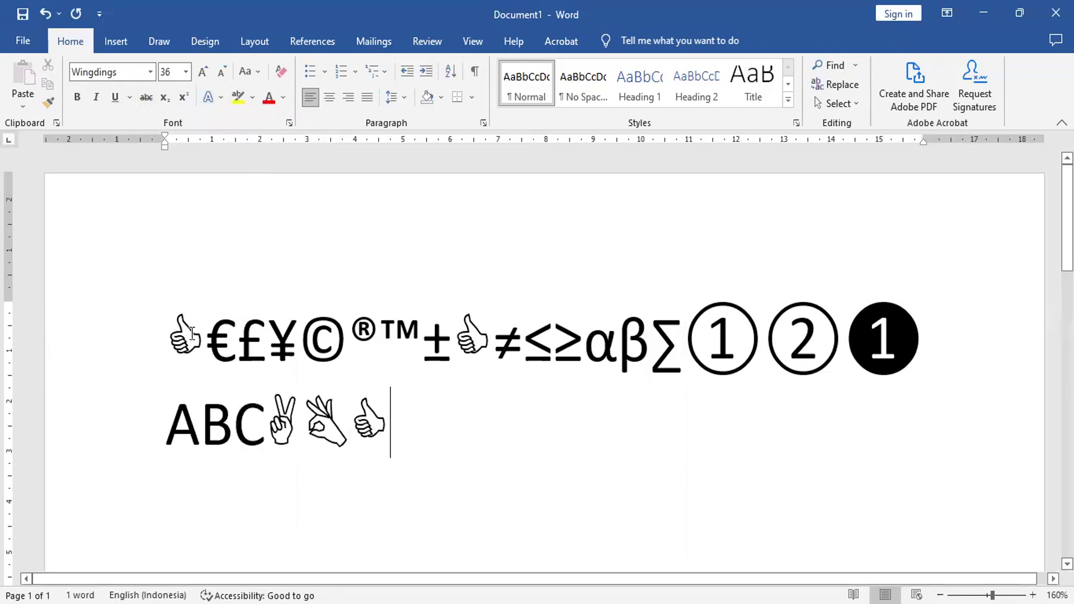
{"action": "double_click", "coordinate": [384, 414]}
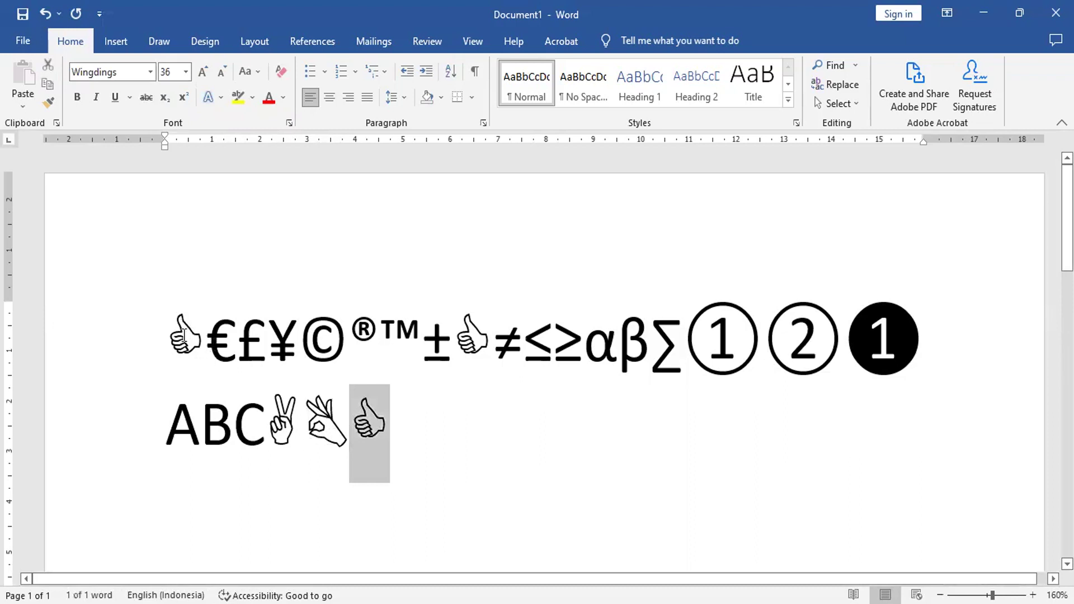
{"action": "left_click", "coordinate": [402, 430]}
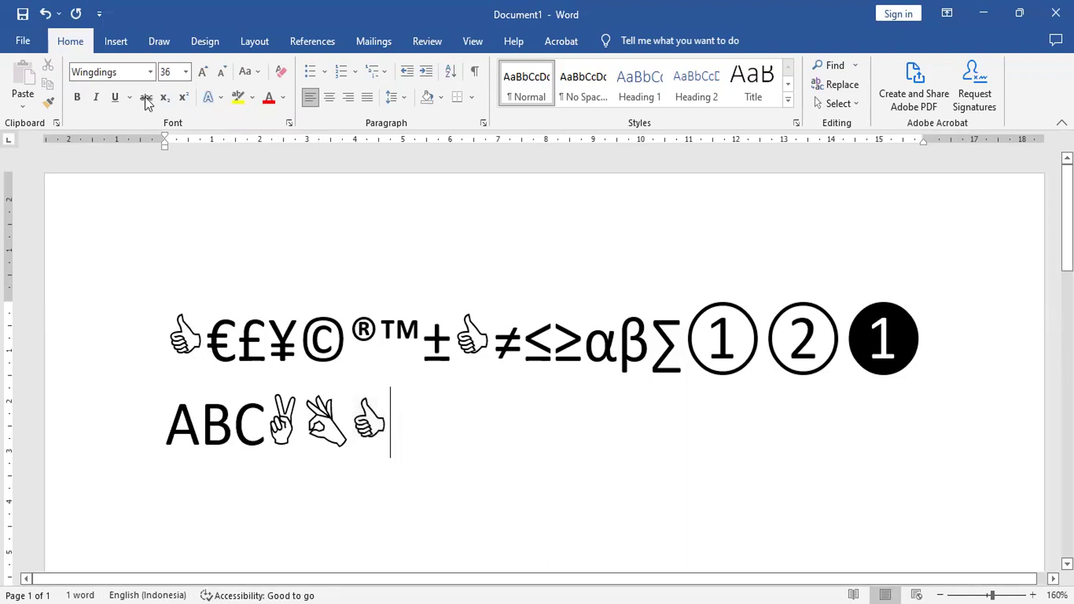
Add a second thumbs-up from the symbol gallery and select the first of the two.
{"action": "left_click", "coordinate": [108, 38]}
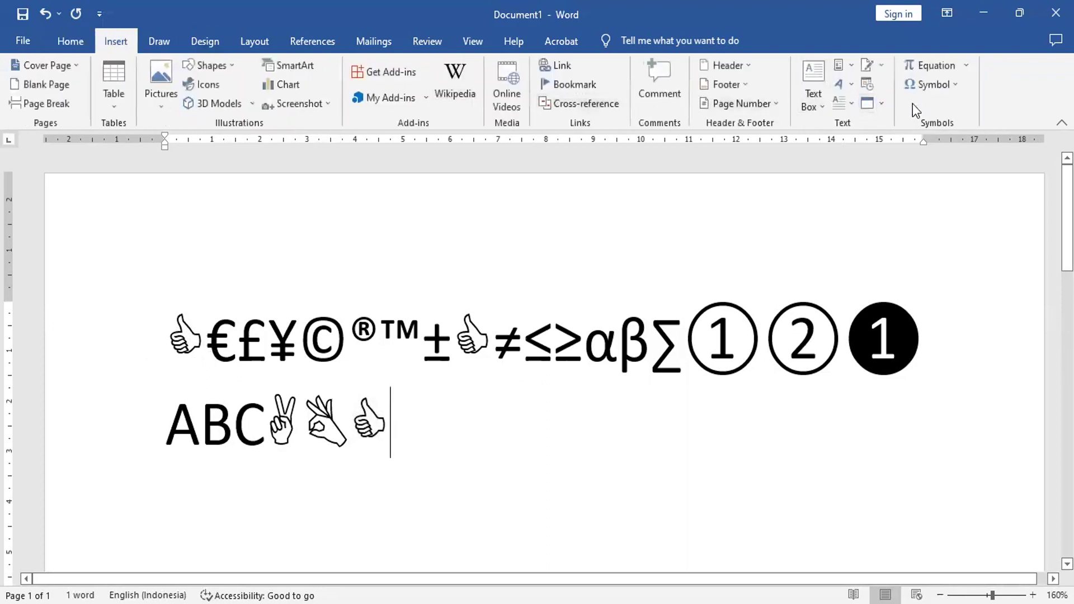
{"action": "left_click", "coordinate": [934, 85]}
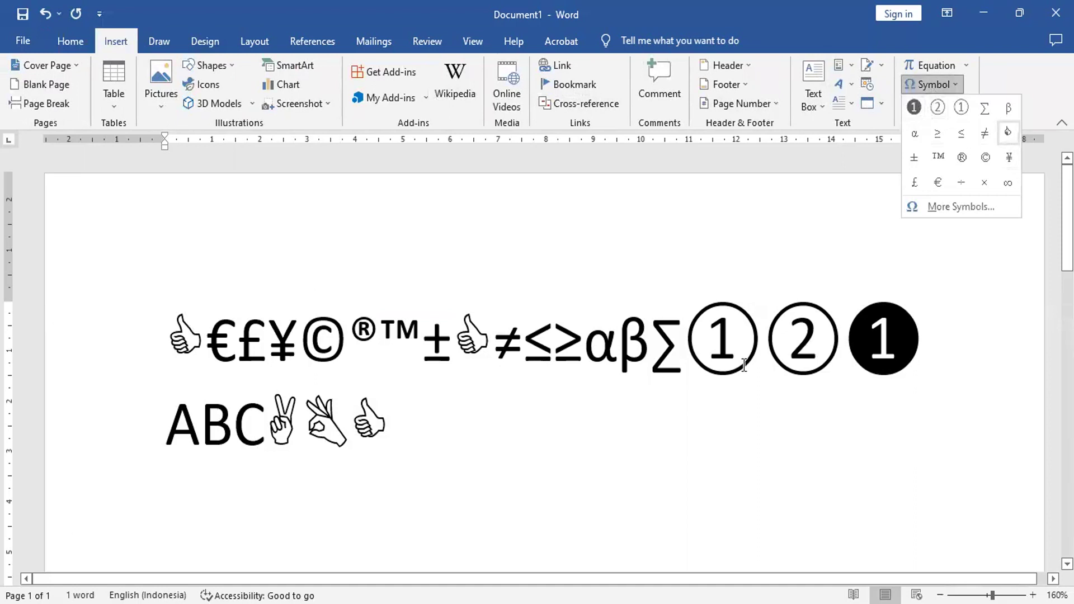
{"action": "key", "text": "Return"}
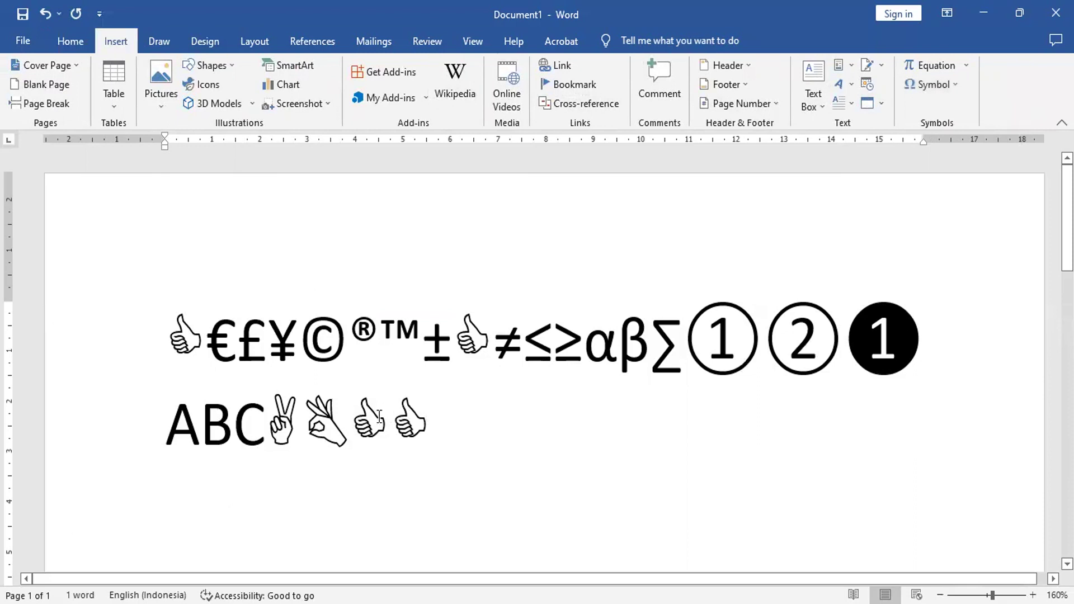
{"action": "left_click_drag", "start_coordinate": [358, 417], "coordinate": [423, 417]}
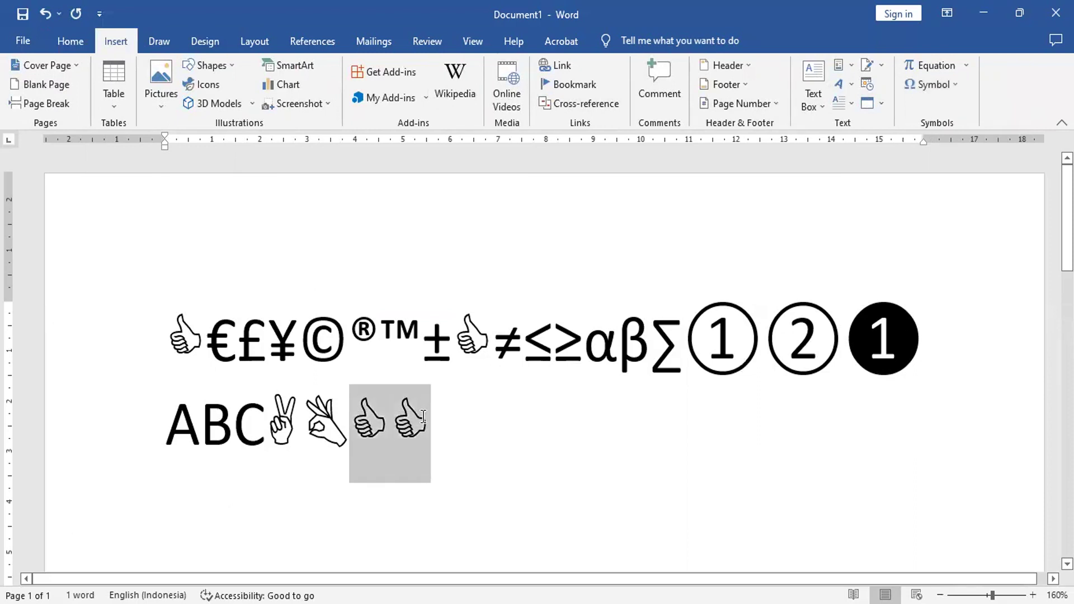
{"action": "left_click", "coordinate": [482, 431]}
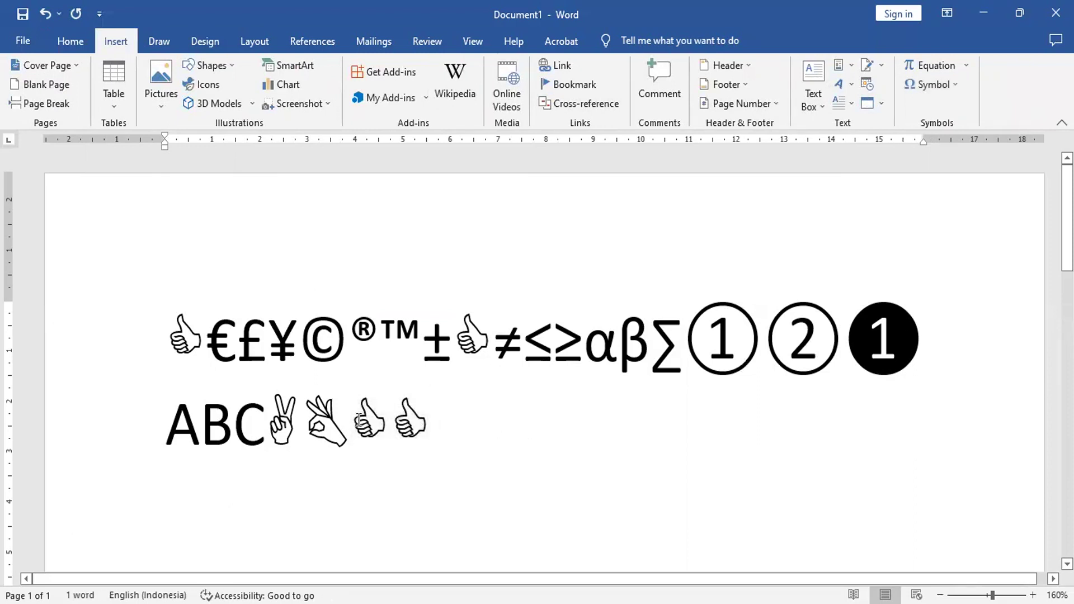
{"action": "left_click_drag", "start_coordinate": [358, 419], "coordinate": [380, 421]}
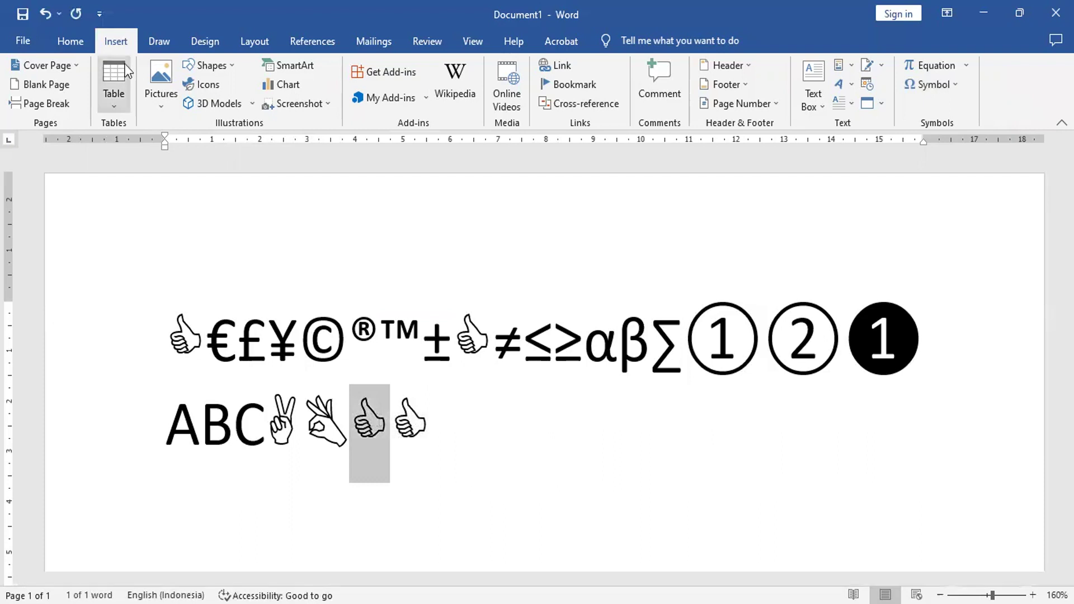
Colour the first thumbs-up red and the last thumbs-up blue with Font Color.
{"action": "left_click", "coordinate": [70, 42]}
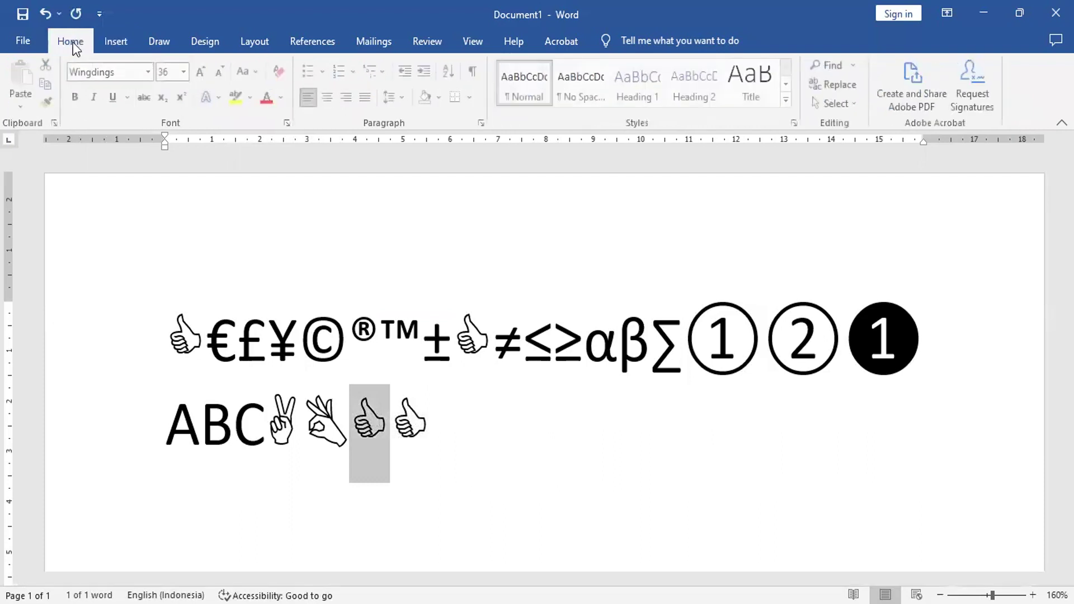
{"action": "left_click", "coordinate": [269, 98]}
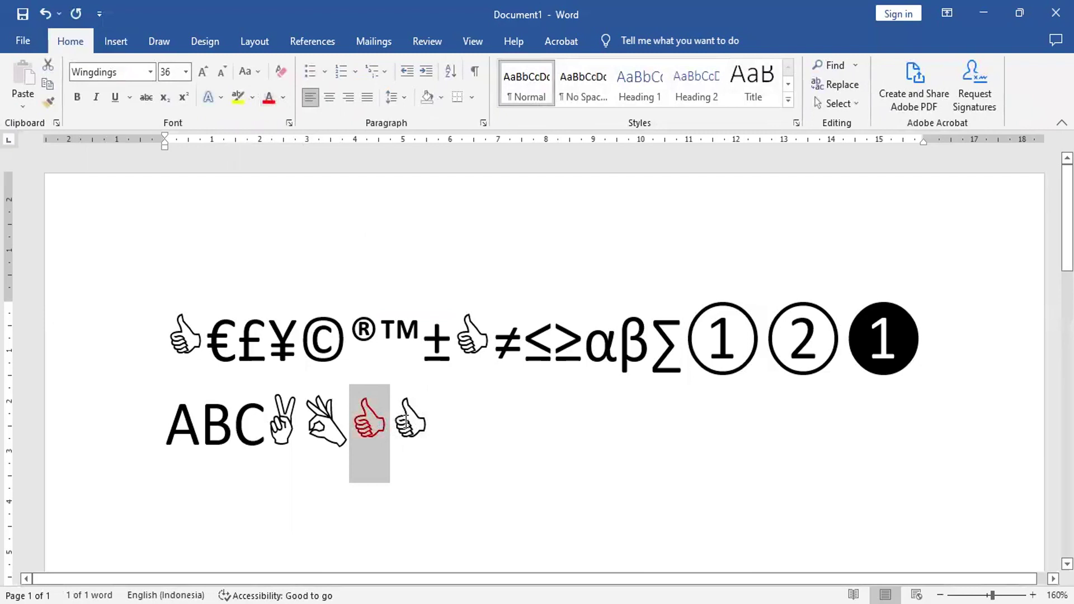
{"action": "left_click_drag", "start_coordinate": [392, 431], "coordinate": [430, 431]}
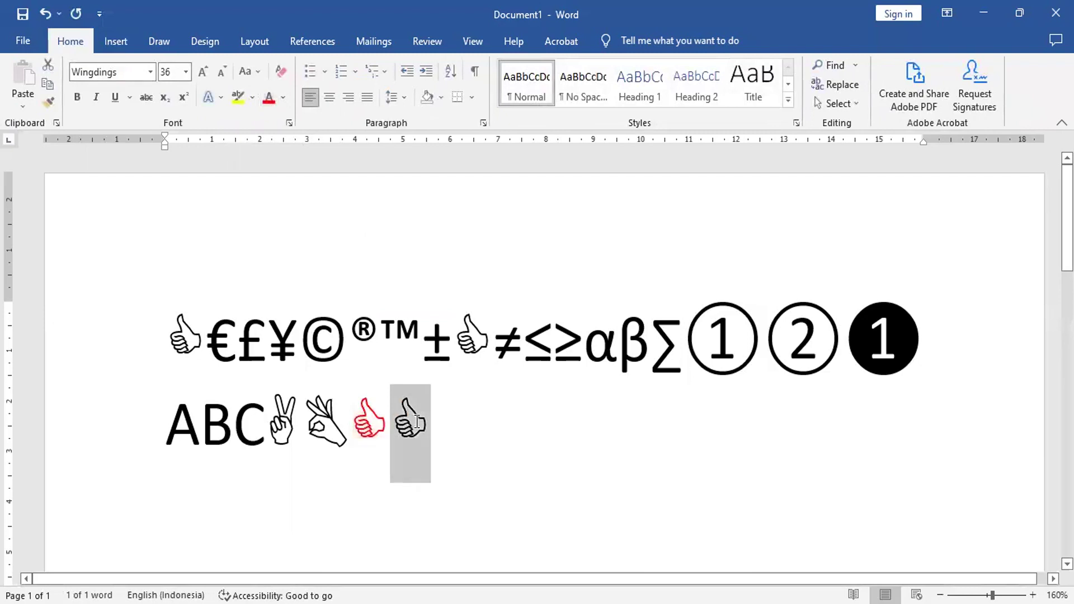
{"action": "left_click", "coordinate": [283, 101]}
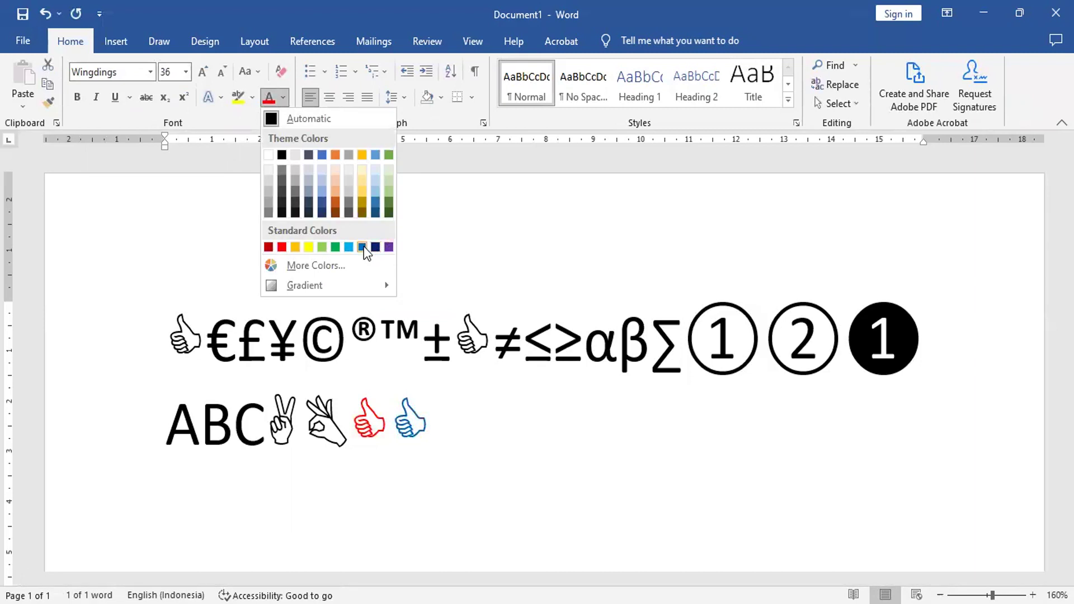
{"action": "left_click", "coordinate": [363, 246]}
Select the blue, then red thumbs-up, and finally the thumbs-up starting the top line.
{"action": "left_click", "coordinate": [484, 401]}
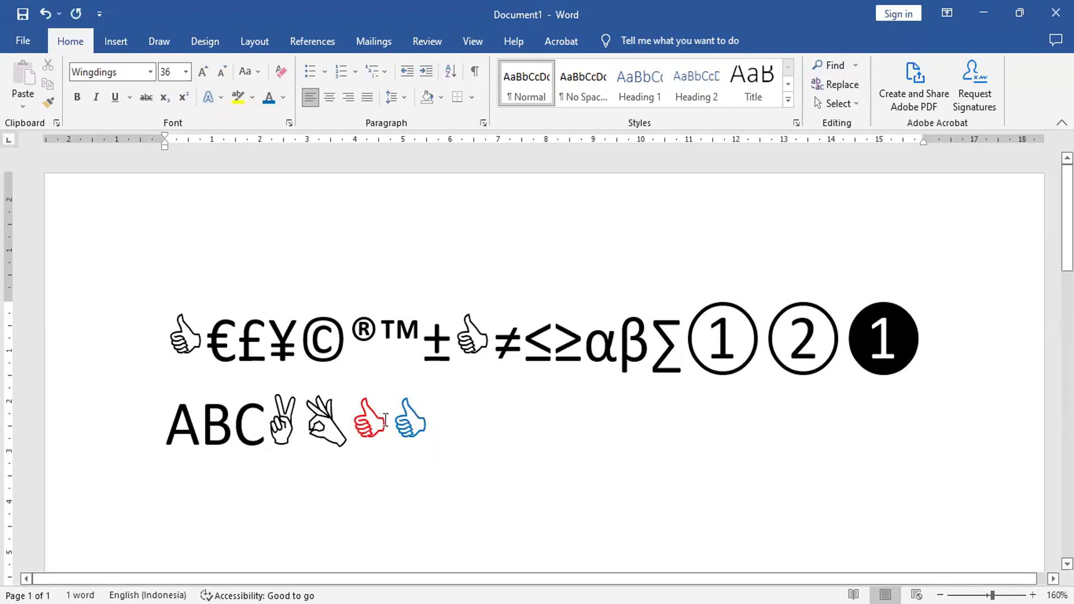
{"action": "left_click_drag", "start_coordinate": [386, 419], "coordinate": [417, 424]}
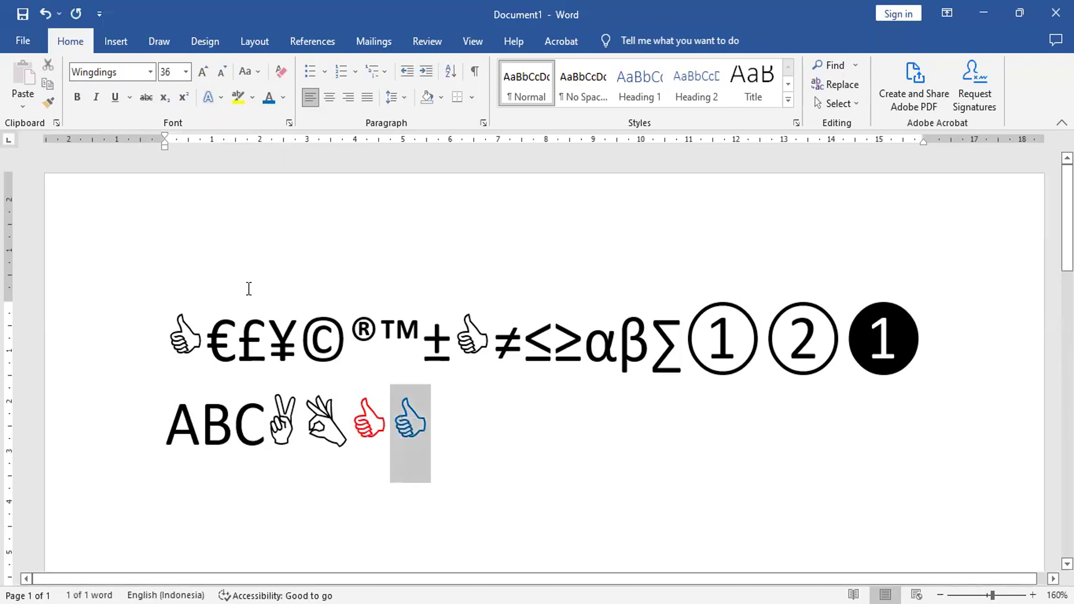
{"action": "left_click", "coordinate": [364, 430]}
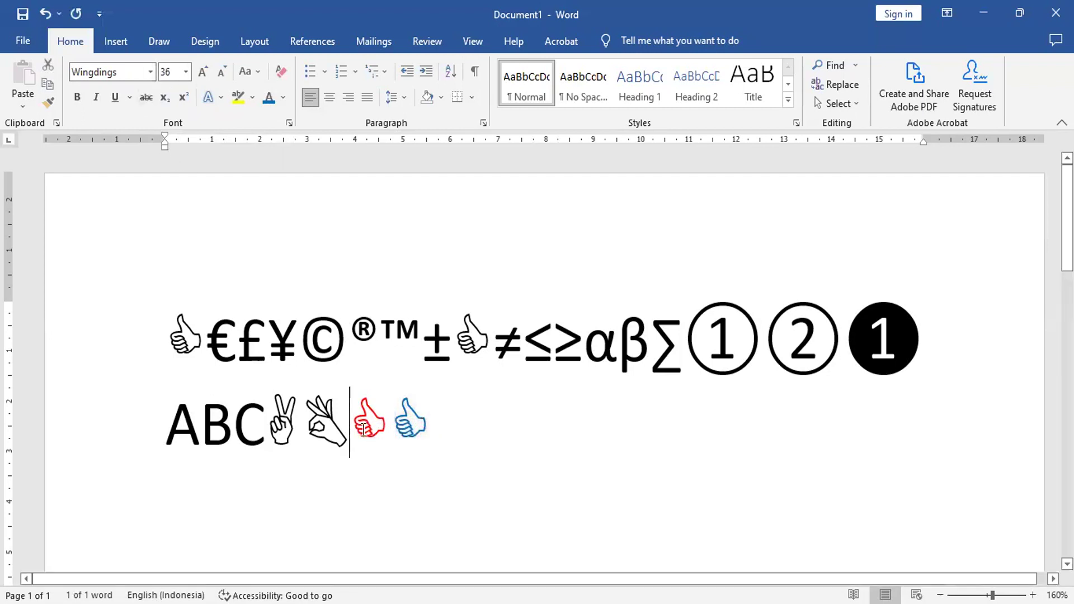
{"action": "left_click_drag", "start_coordinate": [364, 430], "coordinate": [379, 429]}
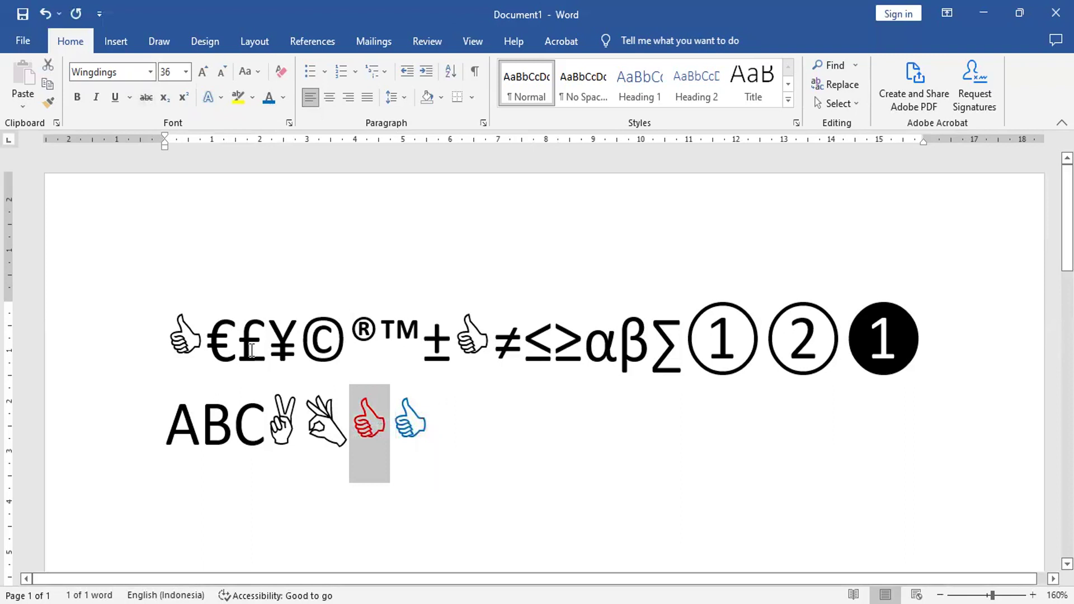
{"action": "left_click_drag", "start_coordinate": [175, 334], "coordinate": [193, 336]}
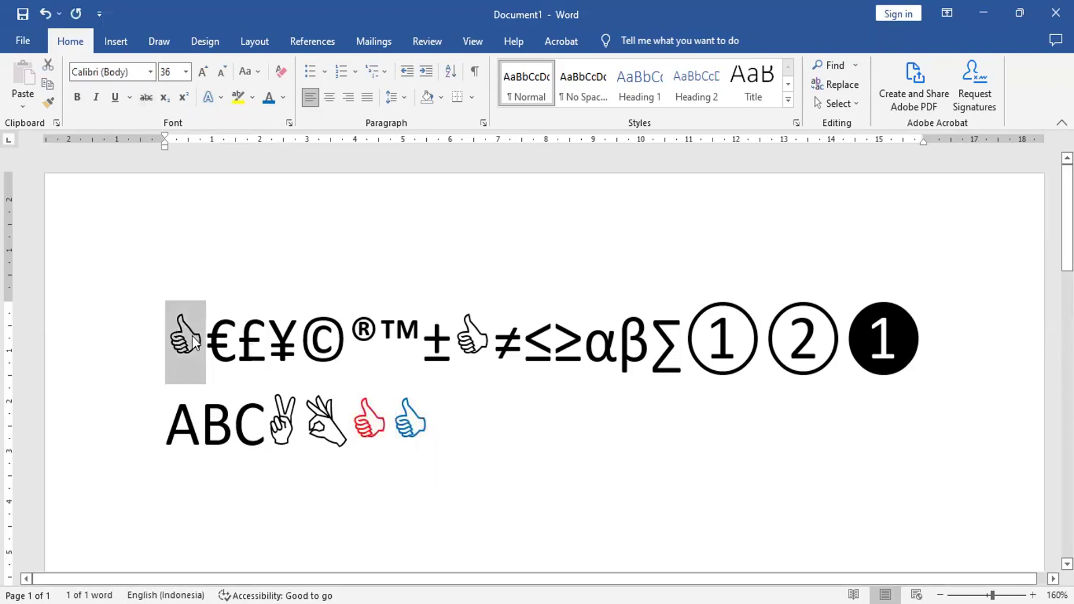
Colour the top-line thumbs-up pink via More Colors, then change it to green.
{"action": "left_click", "coordinate": [284, 99]}
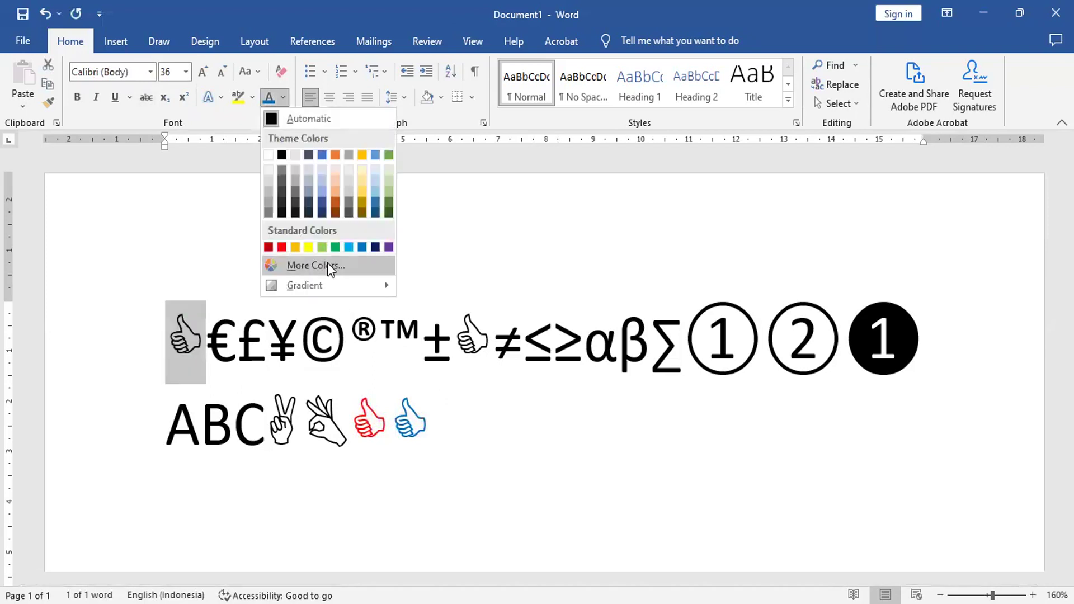
{"action": "key", "text": "Return"}
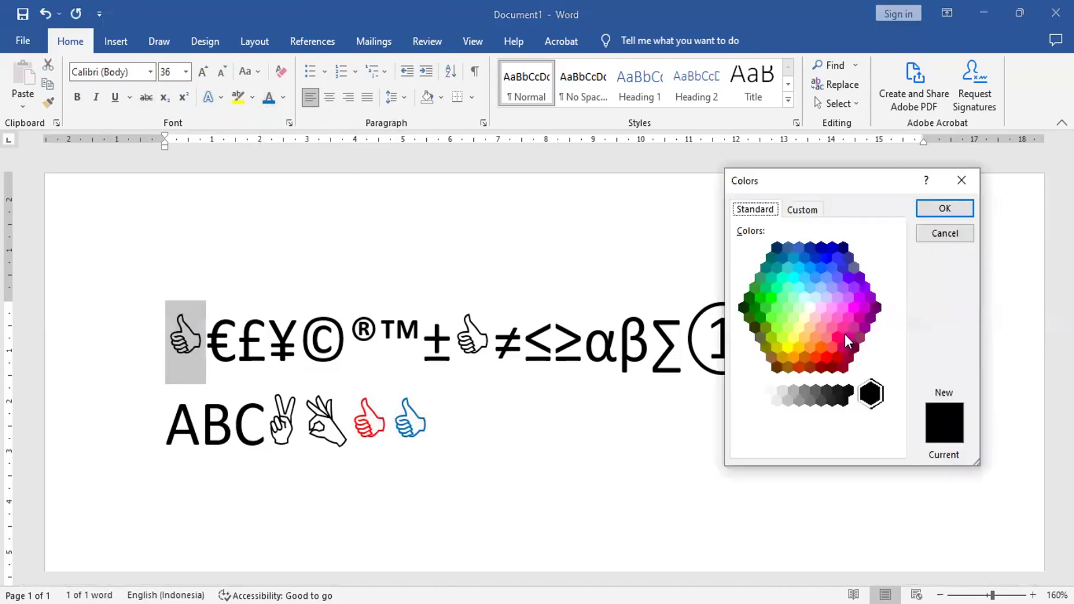
{"action": "left_click", "coordinate": [837, 337]}
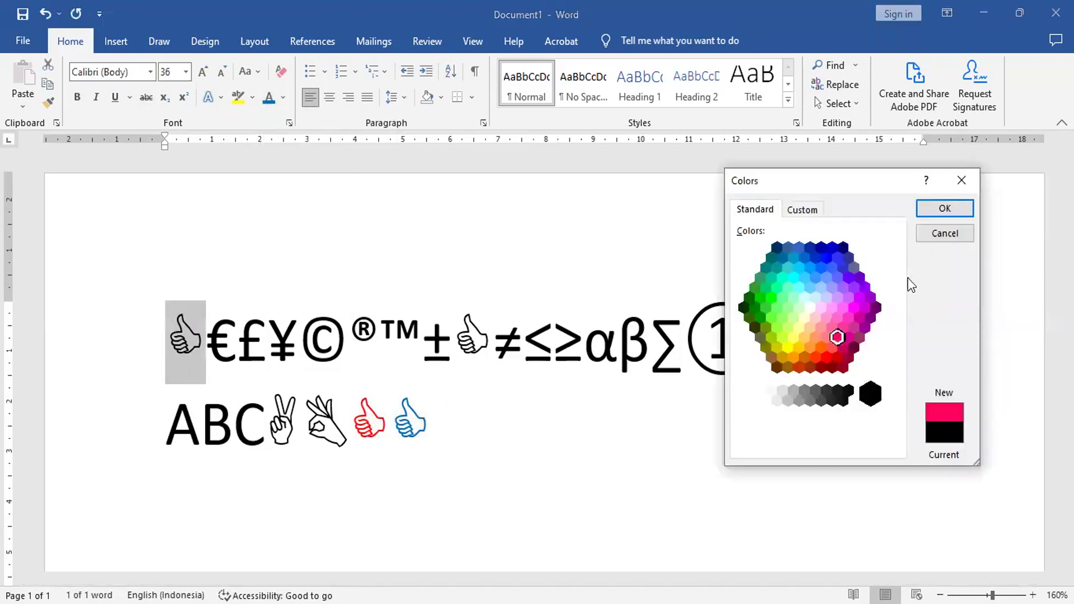
{"action": "left_click", "coordinate": [946, 215]}
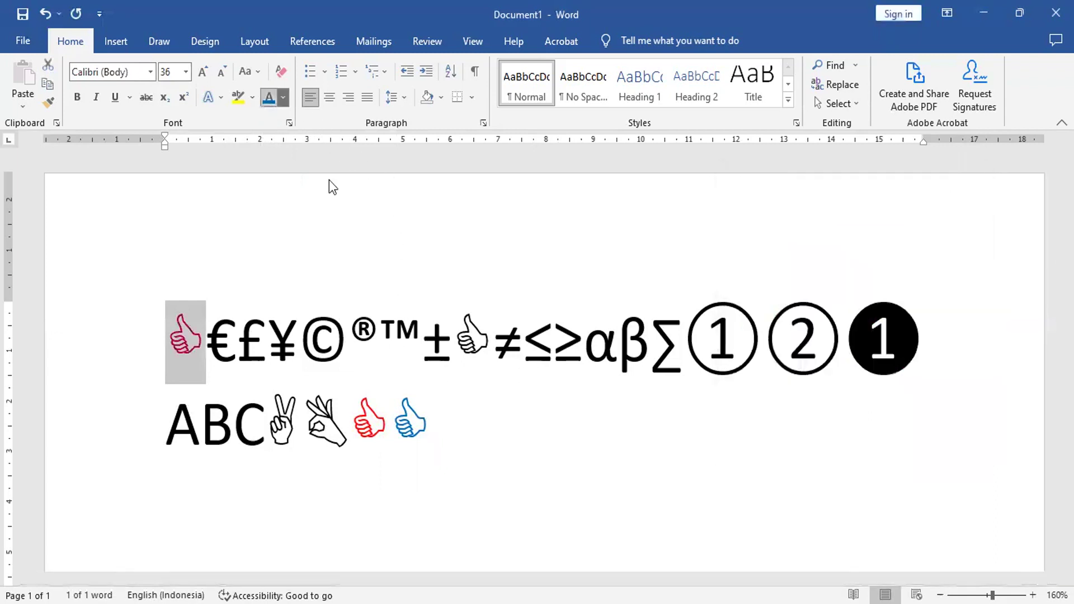
{"action": "left_click", "coordinate": [283, 97]}
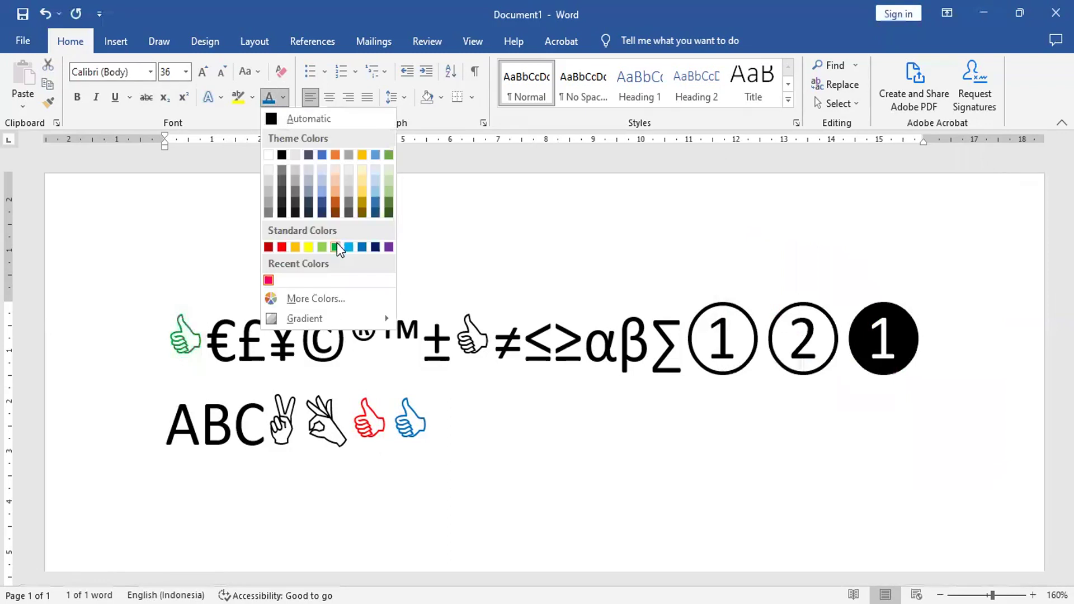
{"action": "left_click", "coordinate": [335, 247]}
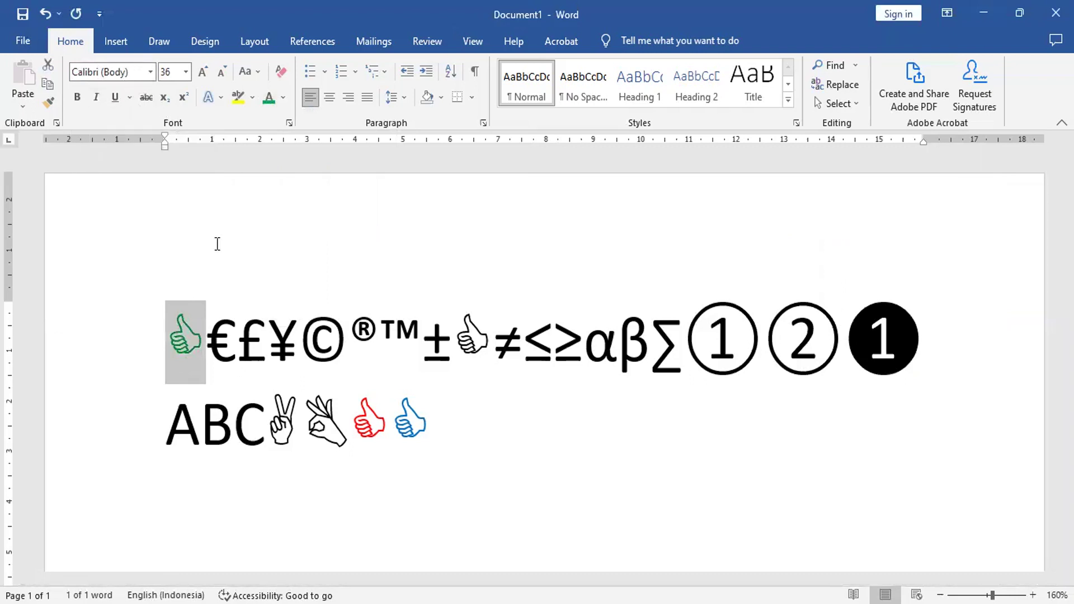
Select the red and blue thumbs-up on line two, then the entire second line.
{"action": "mouse_move", "coordinate": [351, 419]}
{"action": "left_mouse_down"}
{"action": "mouse_move", "coordinate": [414, 417]}
{"action": "mouse_move", "coordinate": [398, 417]}
{"action": "left_mouse_up"}
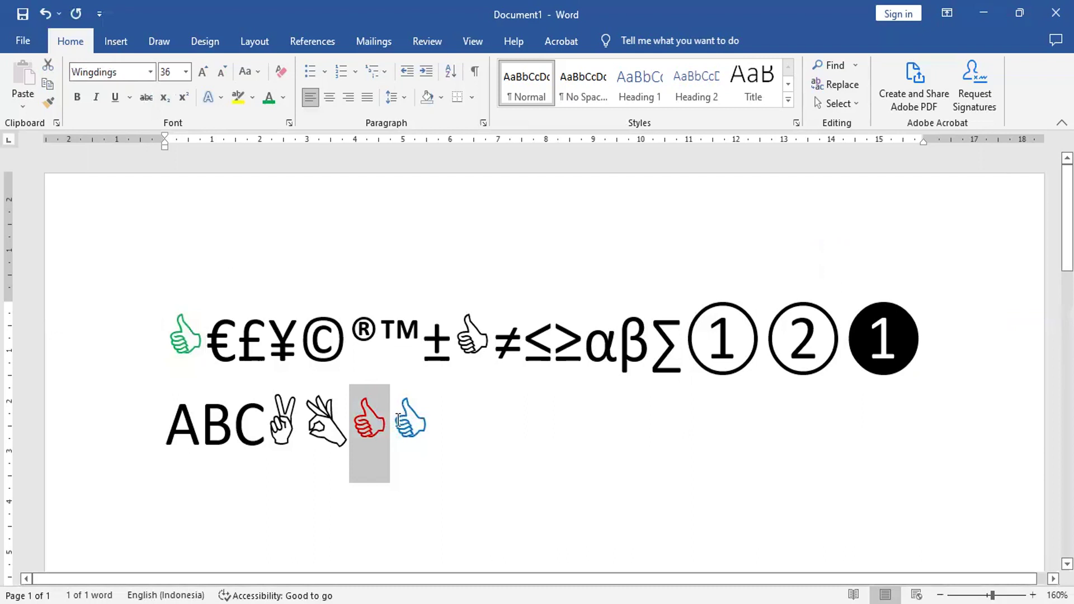
{"action": "left_click_drag", "start_coordinate": [400, 419], "coordinate": [420, 422]}
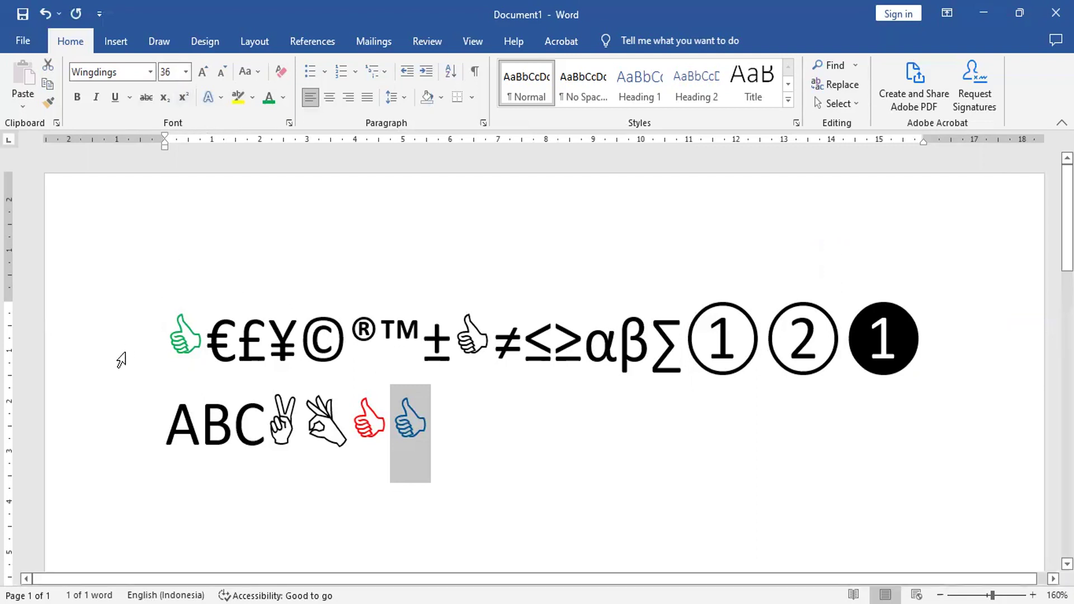
{"action": "left_click", "coordinate": [114, 430]}
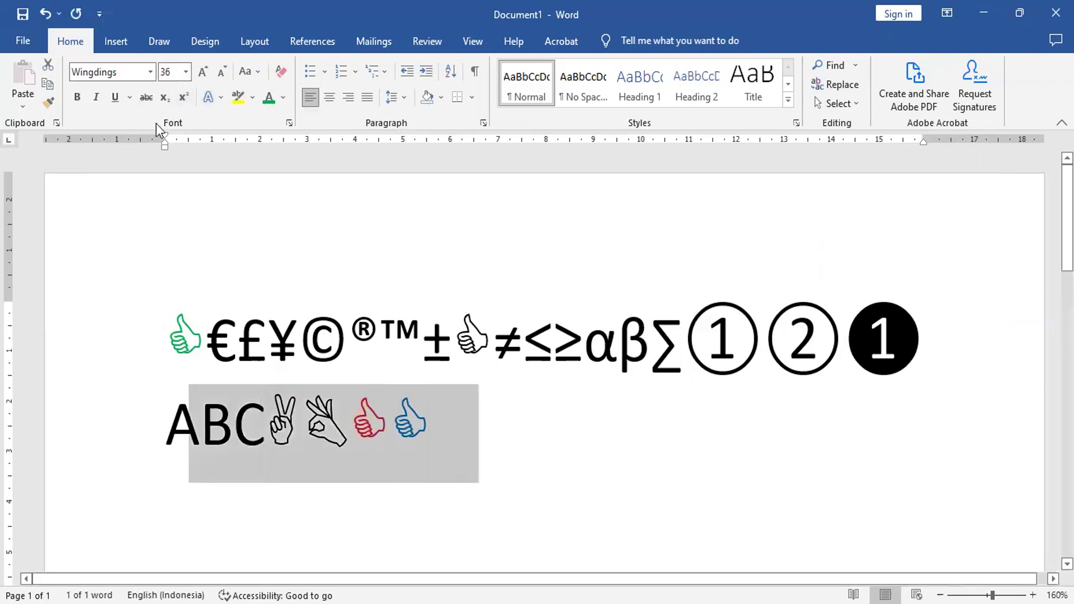
Change the second line's font to Calibri (Body), turning its symbols into ABCABC.
{"action": "left_click", "coordinate": [151, 72]}
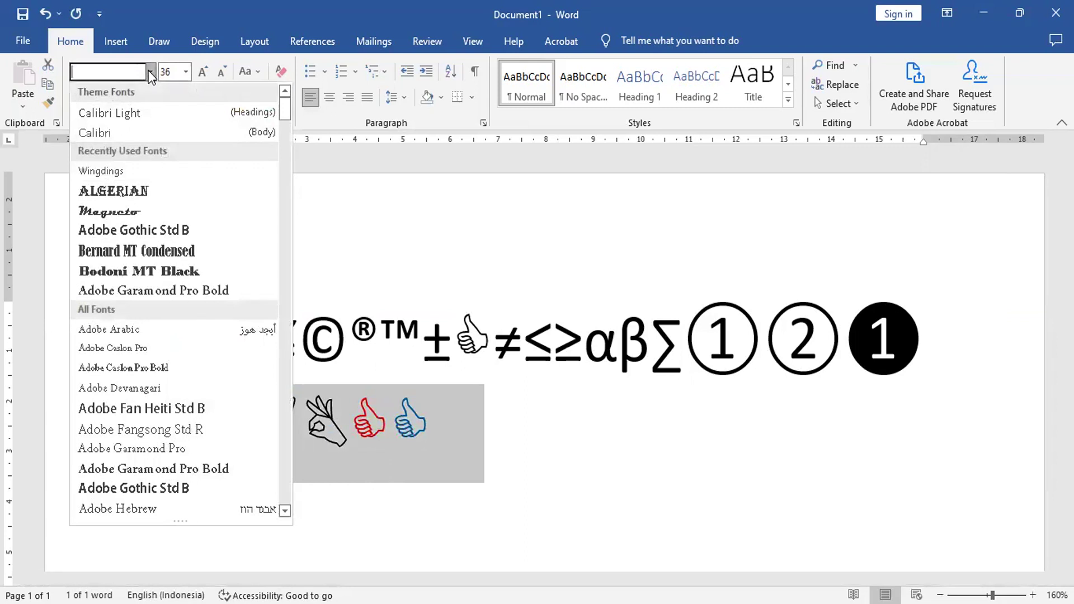
{"action": "left_click", "coordinate": [128, 136]}
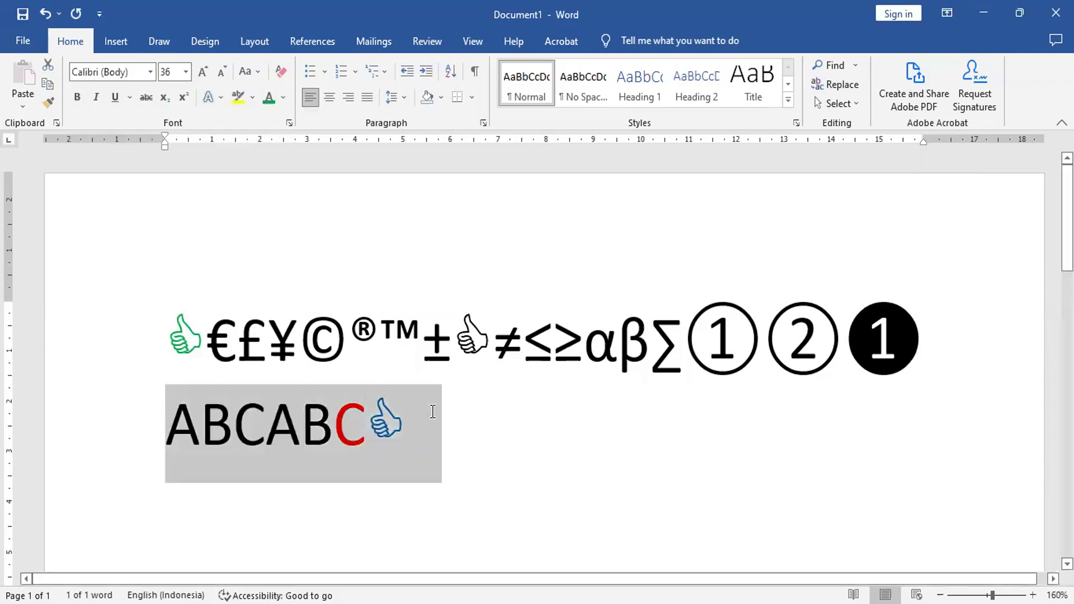
{"action": "left_click", "coordinate": [409, 428]}
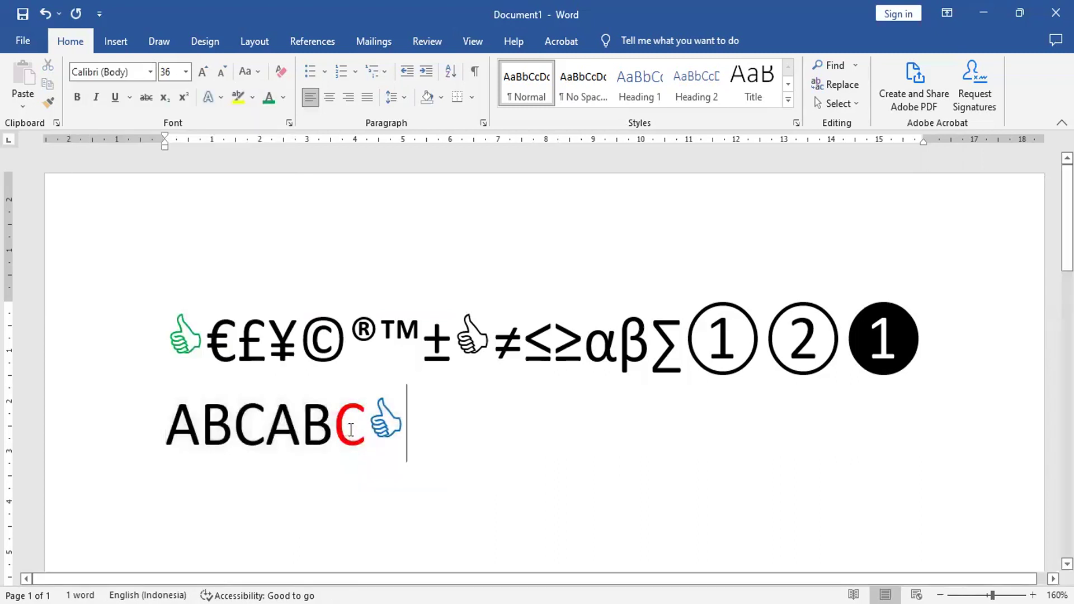
Select the blue thumbs-up after the red C, then the whole first symbol line.
{"action": "left_click", "coordinate": [381, 425]}
{"action": "double_click", "coordinate": [381, 426]}
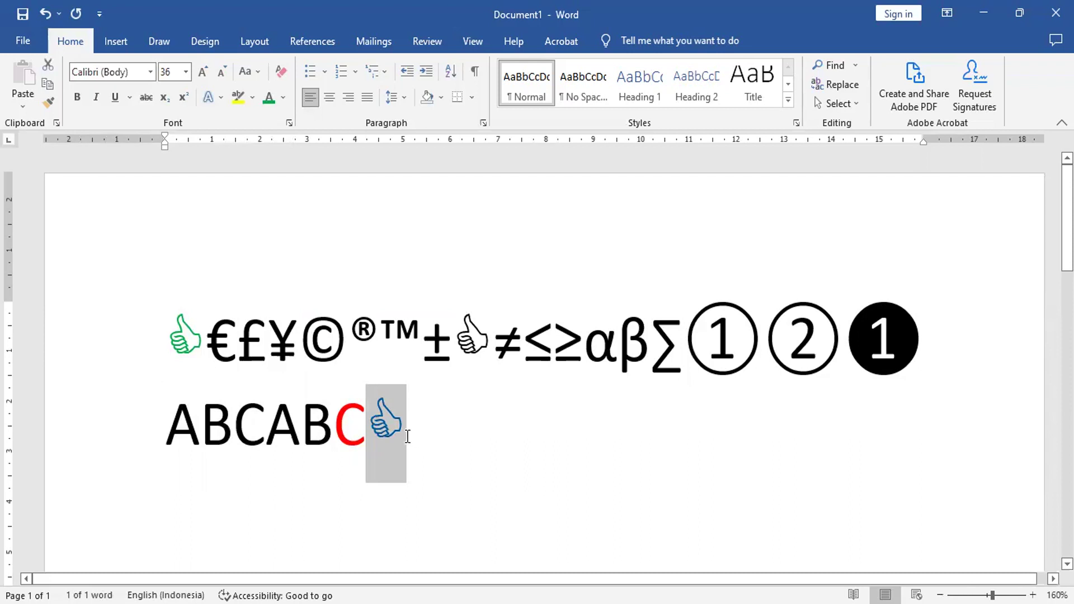
{"action": "left_click", "coordinate": [457, 429]}
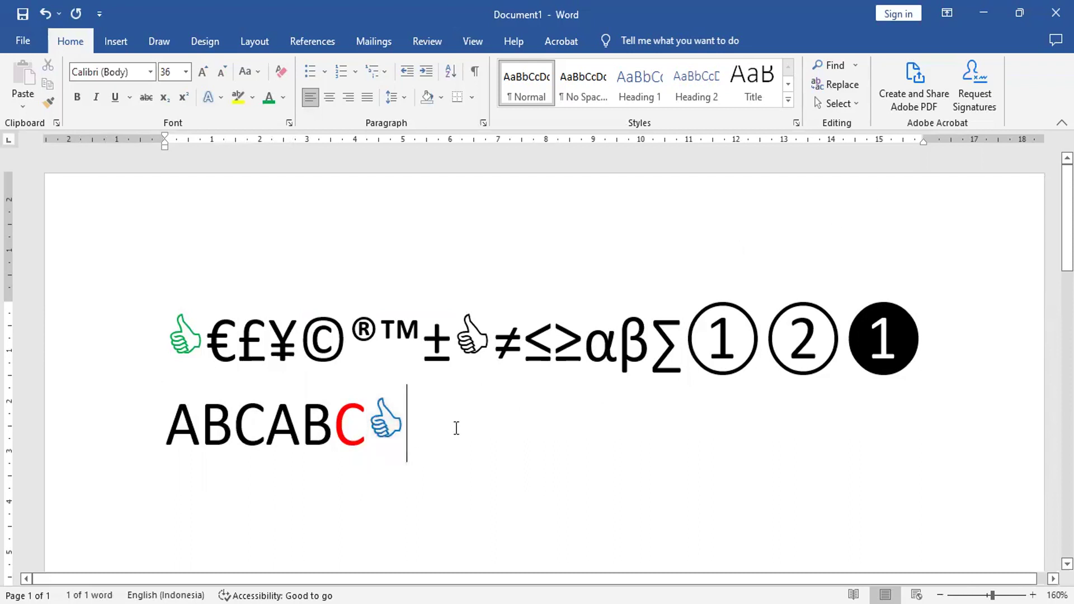
{"action": "left_click", "coordinate": [387, 420]}
{"action": "double_click", "coordinate": [387, 420]}
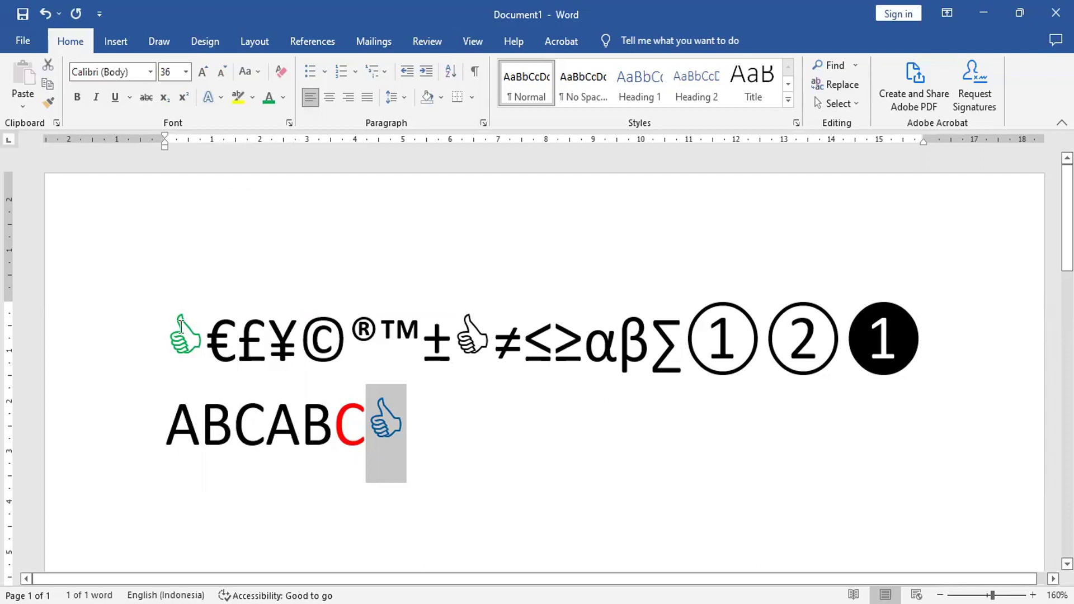
{"action": "left_click", "coordinate": [130, 345]}
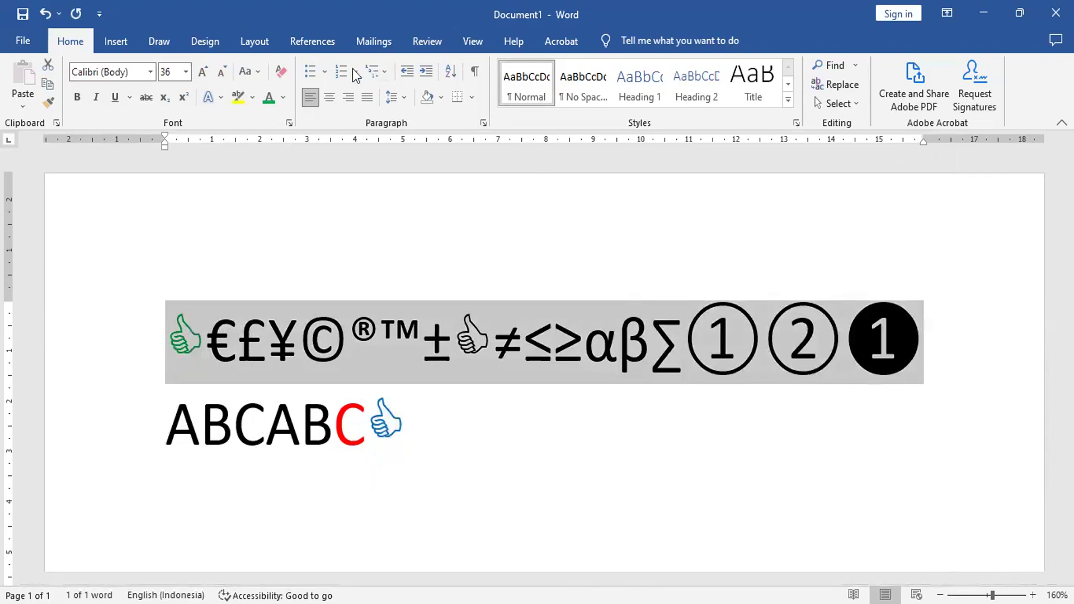
Set the selected top symbol line to the Wingdings font.
{"action": "left_click", "coordinate": [151, 72]}
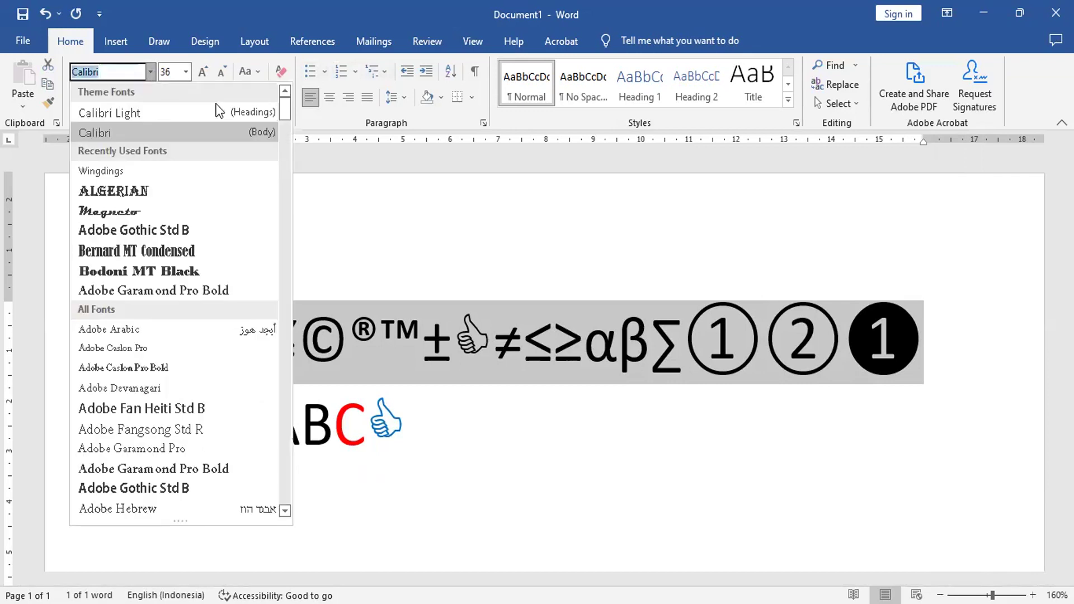
{"action": "left_click", "coordinate": [287, 218]}
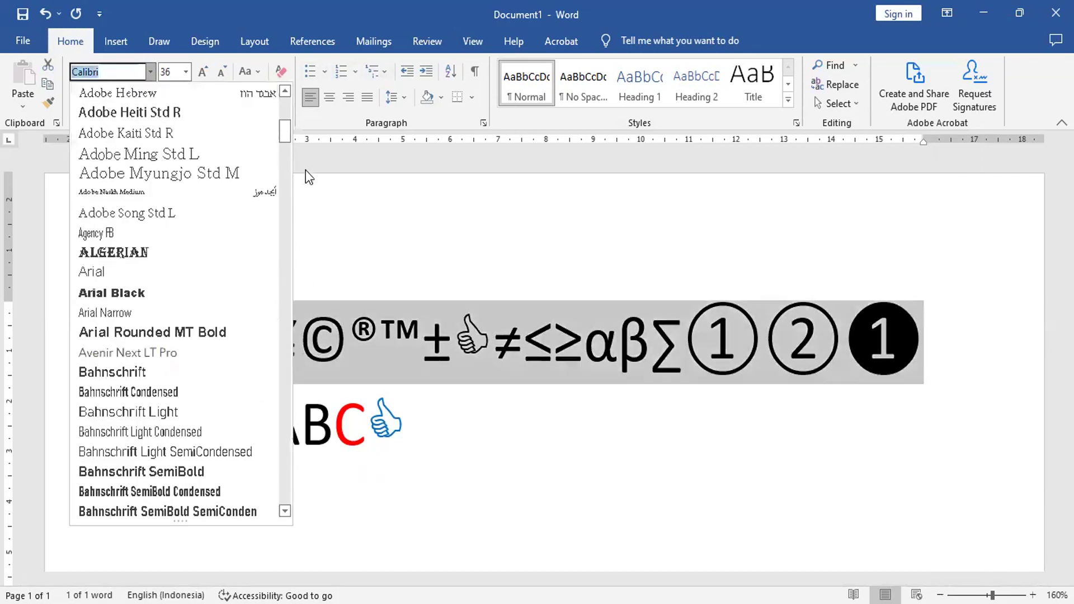
{"action": "mouse_move", "coordinate": [287, 136]}
{"action": "left_mouse_down"}
{"action": "mouse_move", "coordinate": [302, 386]}
{"action": "mouse_move", "coordinate": [270, 504]}
{"action": "left_mouse_up"}
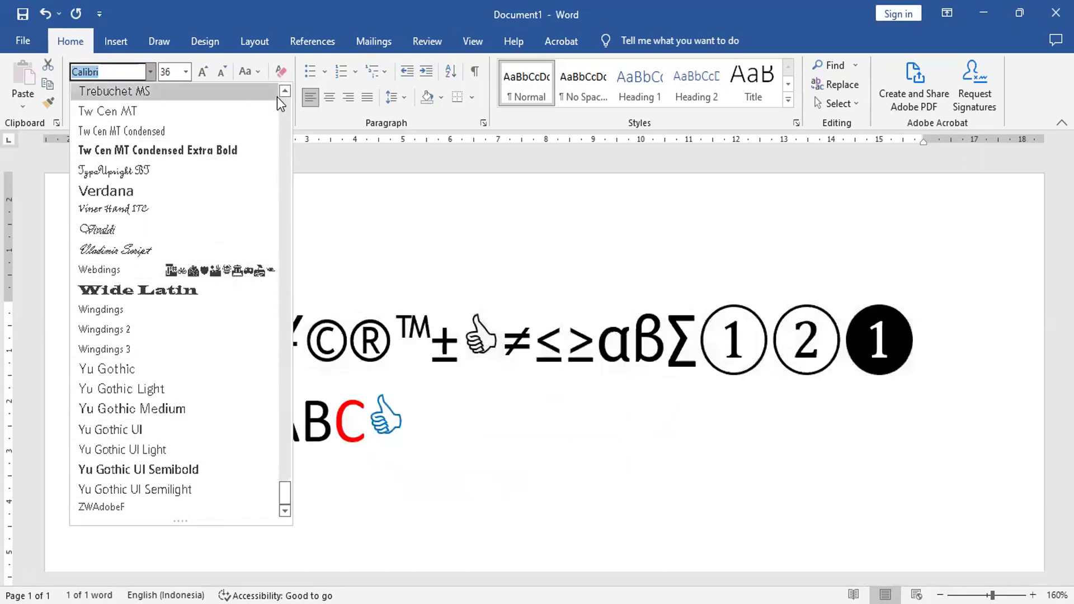
{"action": "left_click", "coordinate": [95, 313]}
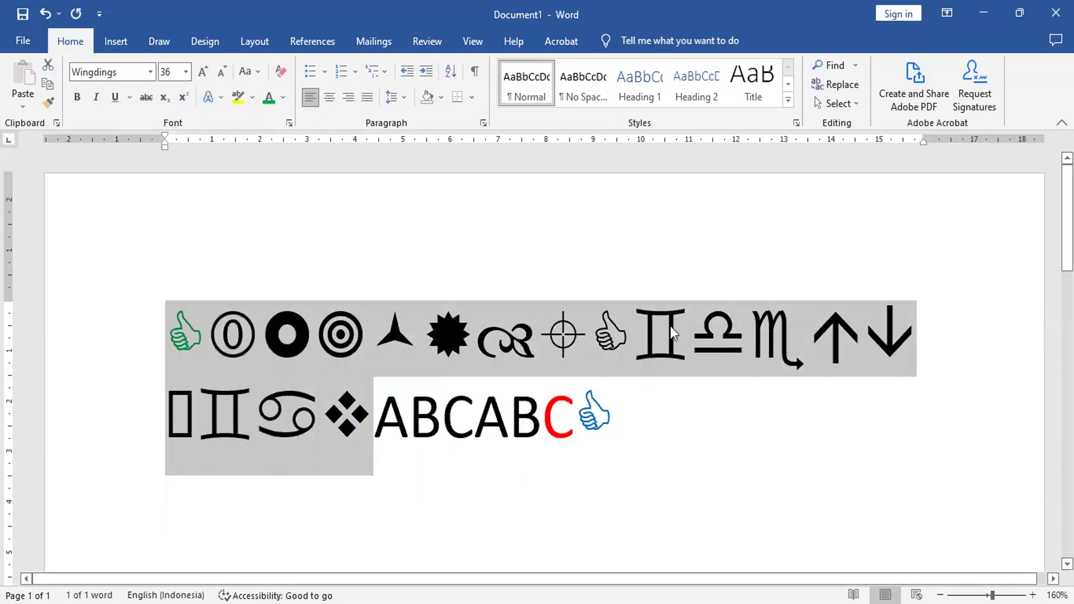
Select only the green thumbs-up at the start of the second line.
{"action": "left_click", "coordinate": [193, 342]}
{"action": "key", "text": "Left"}
{"action": "key", "text": "shift+Right"}
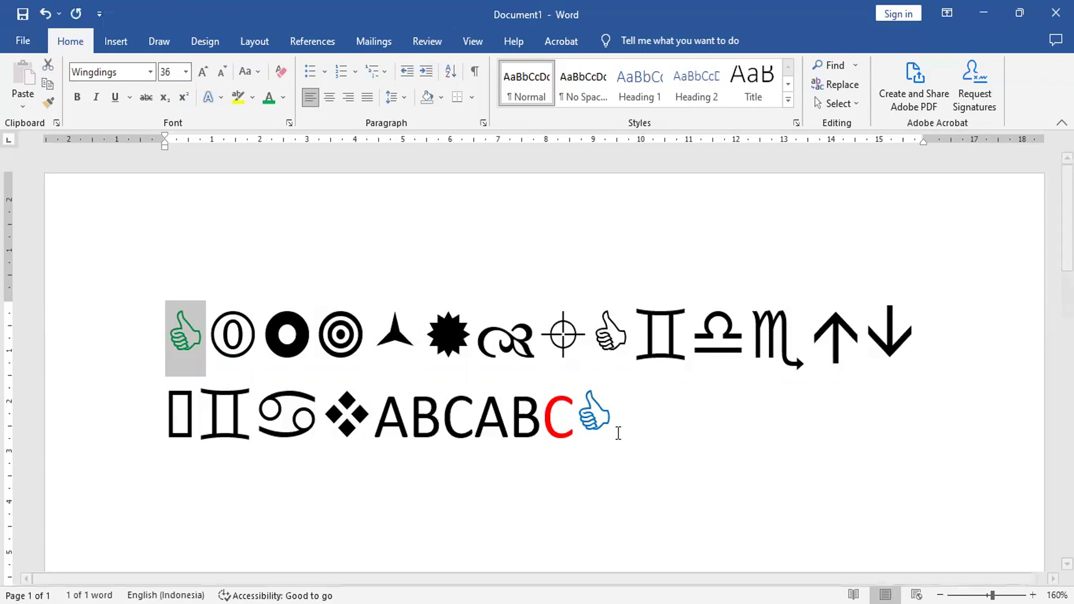
Add a new empty line after the end of the second symbol row.
{"action": "left_click", "coordinate": [641, 423]}
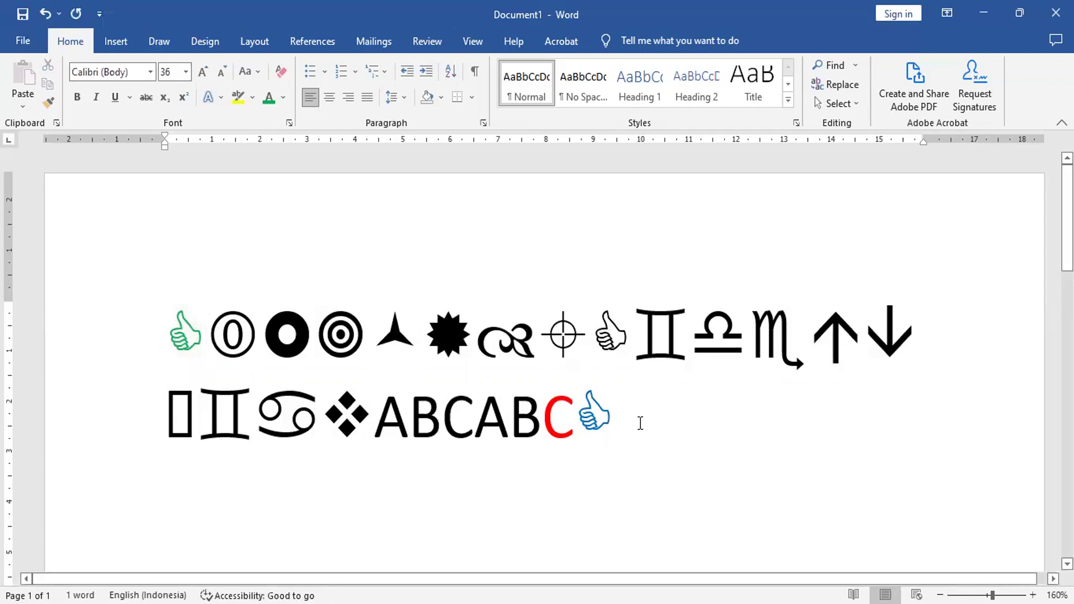
{"action": "key", "text": "Return"}
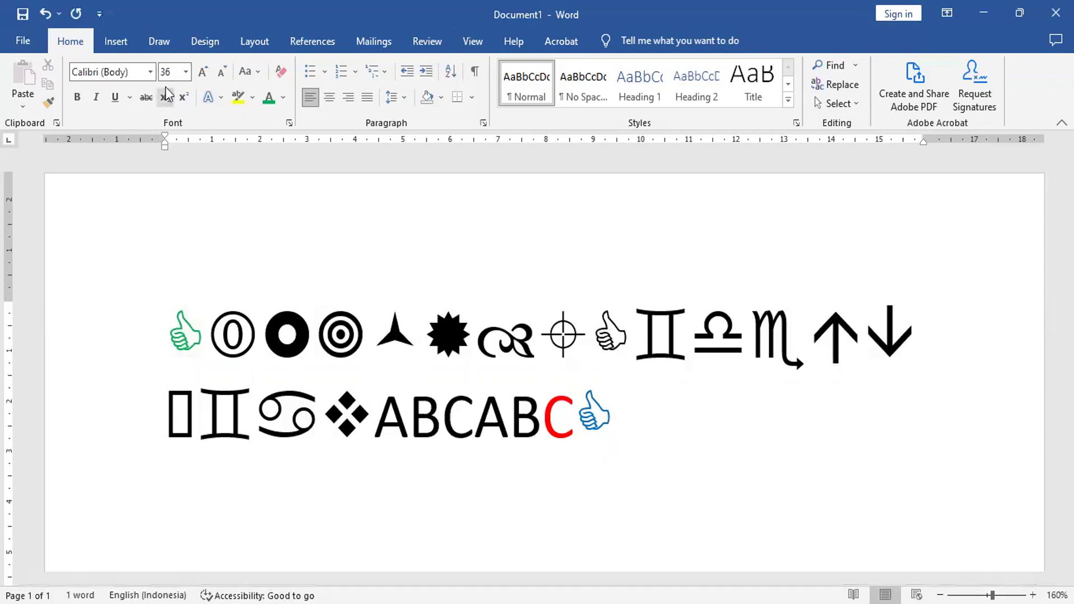
Switch to Wingdings and type 'SETELAH FONT KITA UBAH MENJADI', then 'WINGDINGS,' on the next line.
{"action": "left_click", "coordinate": [151, 72]}
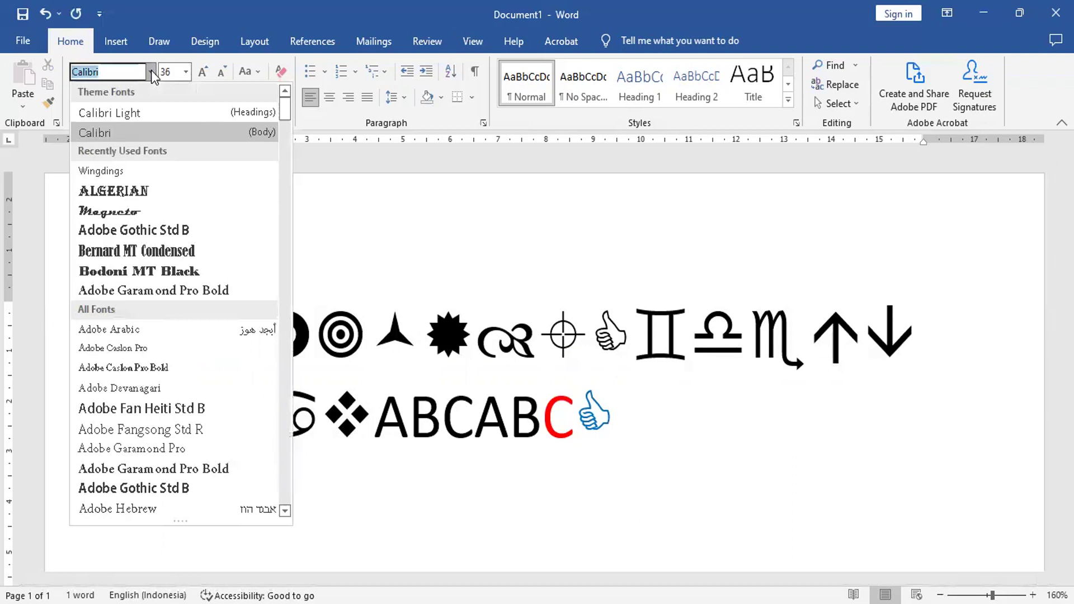
{"action": "left_click", "coordinate": [120, 170]}
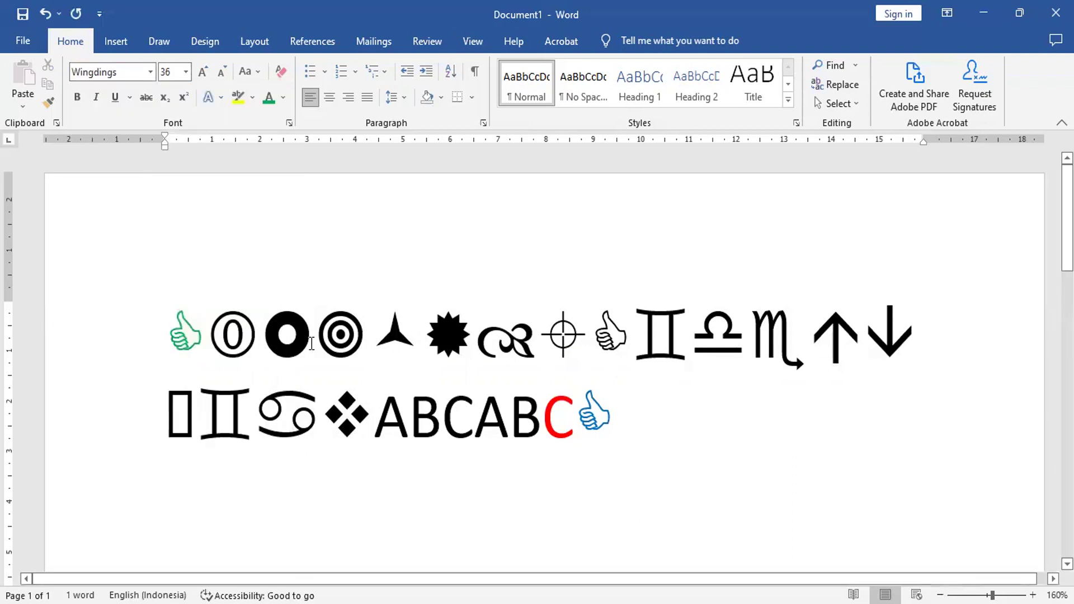
{"action": "type", "text": "SETE"}
{"action": "key", "text": "BackSpace"}
{"action": "type", "text": "TE"}
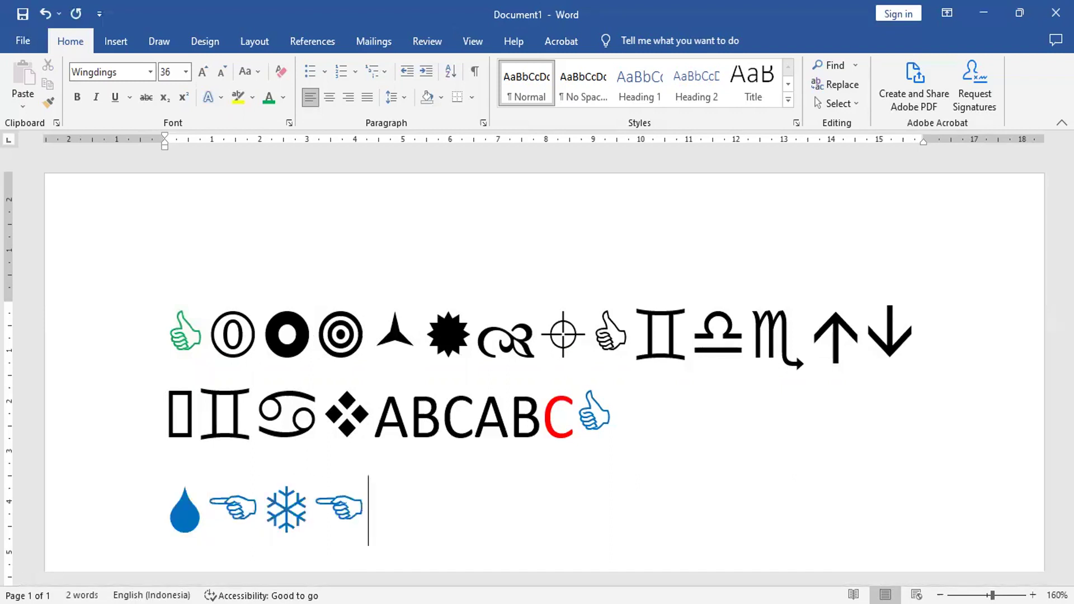
{"action": "type", "text": "LAH EONT KITA UBAH"}
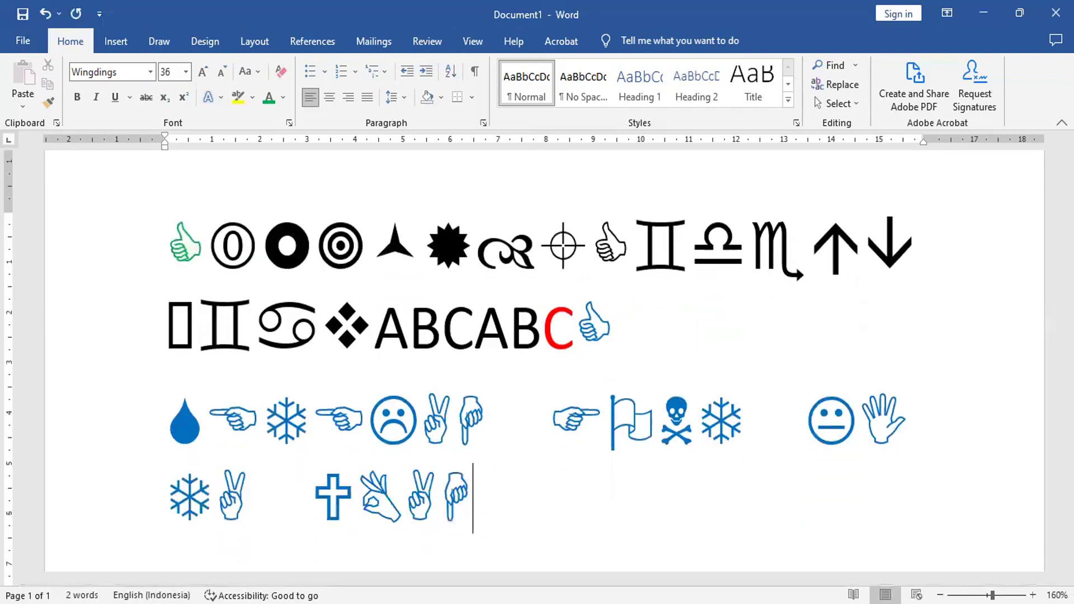
{"action": "type", "text": " MENJADI"}
{"action": "key", "text": "Return"}
{"action": "type", "text": "W"}
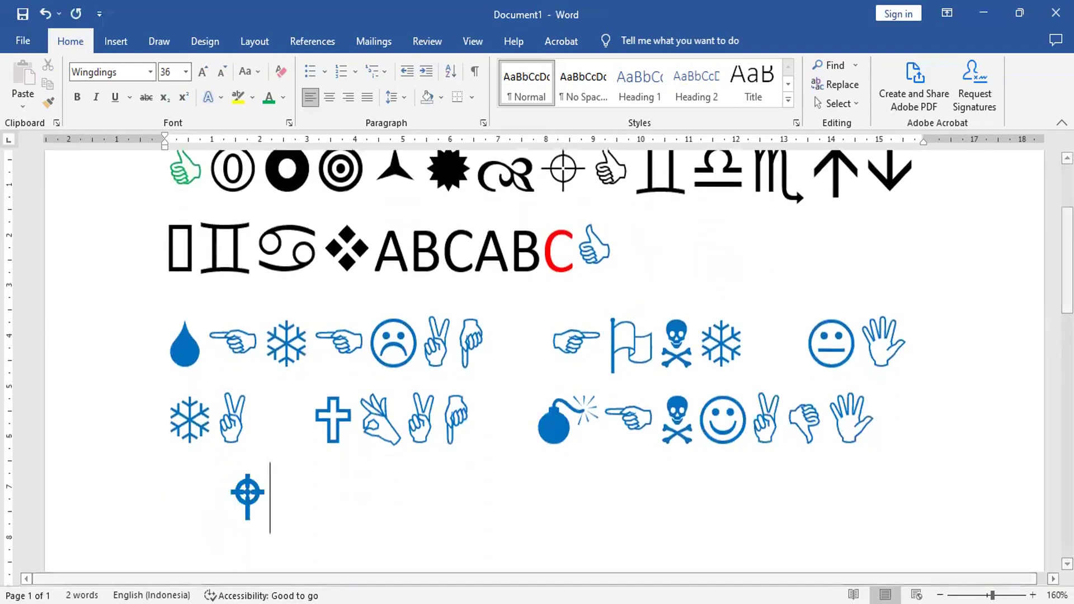
{"action": "type", "text": "INGDING"}
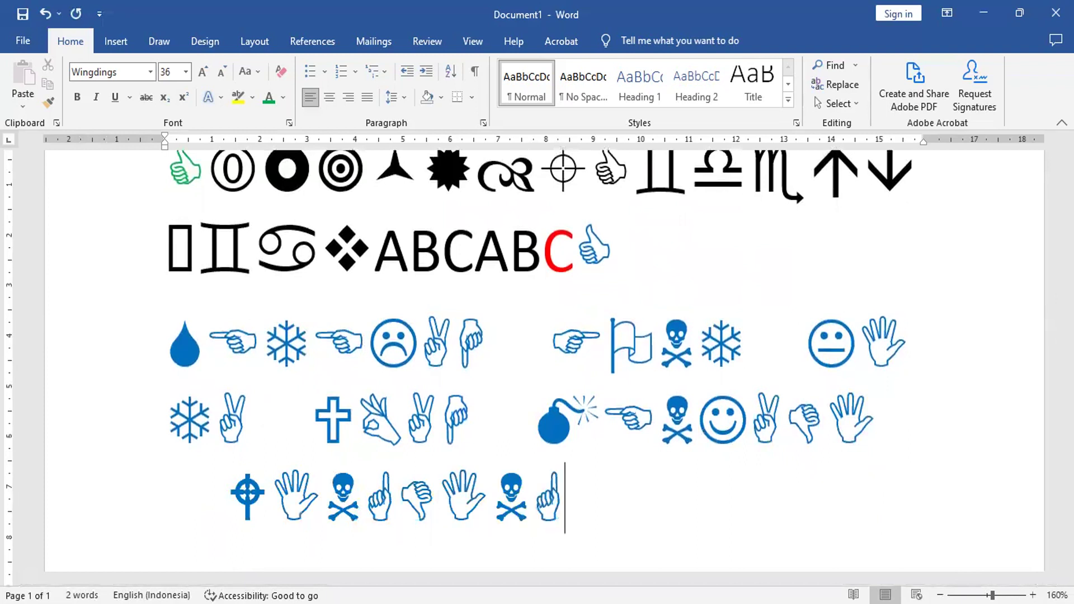
{"action": "type", "text": "S,"}
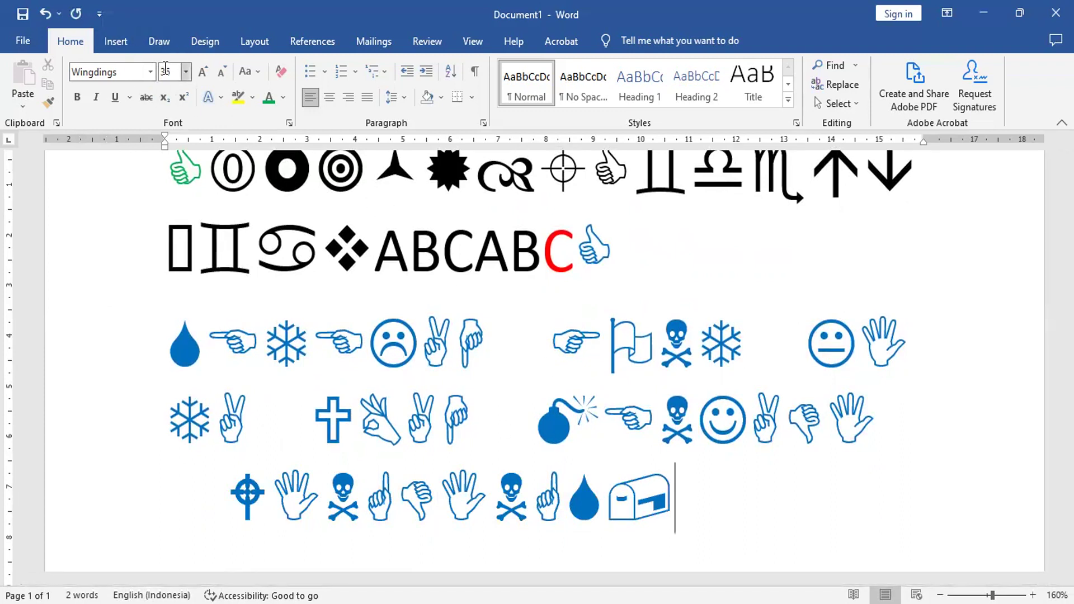
{"action": "left_click", "coordinate": [113, 43]}
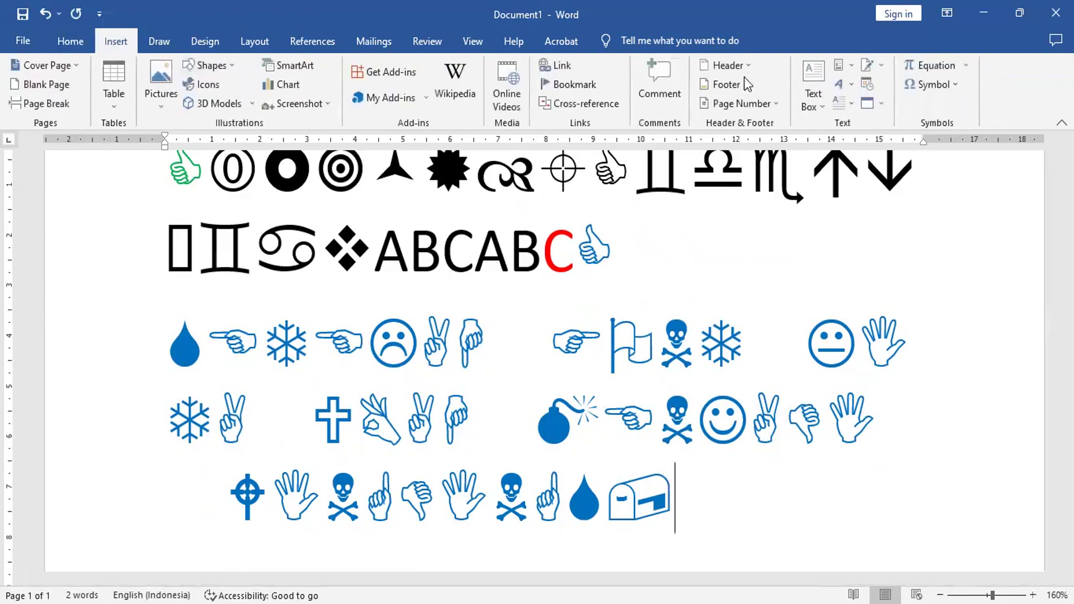
Insert a filled circled 1 and an outlined circled 2 from the recent symbols gallery.
{"action": "left_click", "coordinate": [914, 89]}
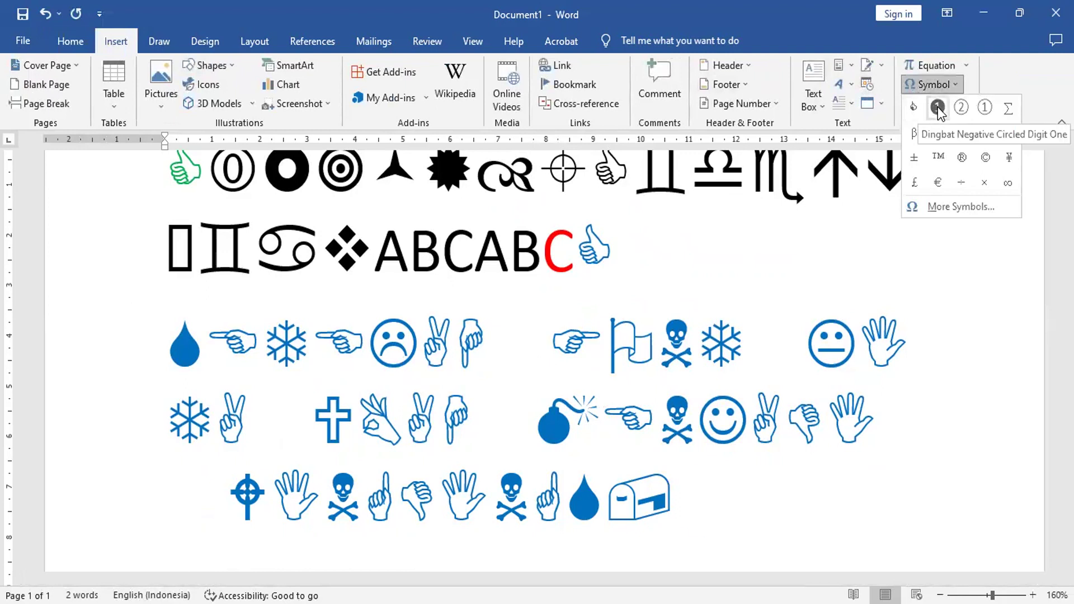
{"action": "left_click", "coordinate": [938, 110]}
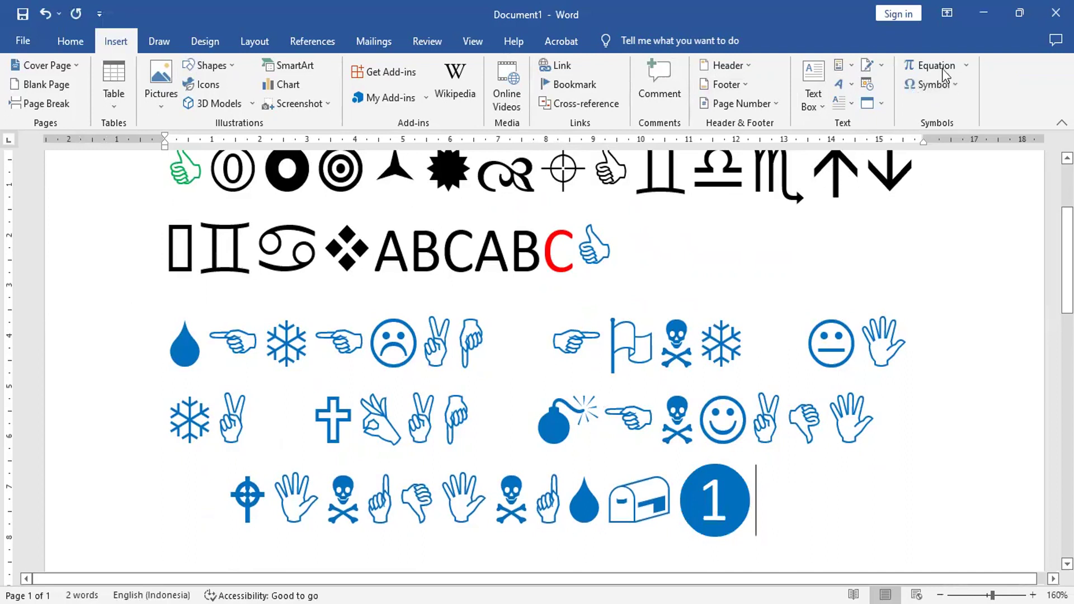
{"action": "left_click", "coordinate": [939, 86]}
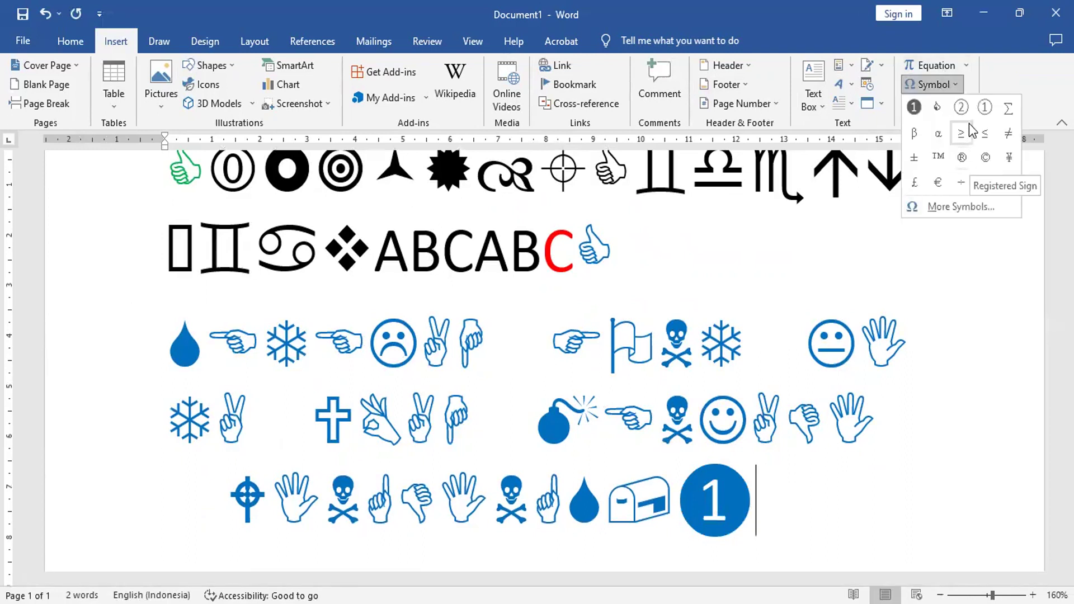
{"action": "left_click", "coordinate": [961, 107]}
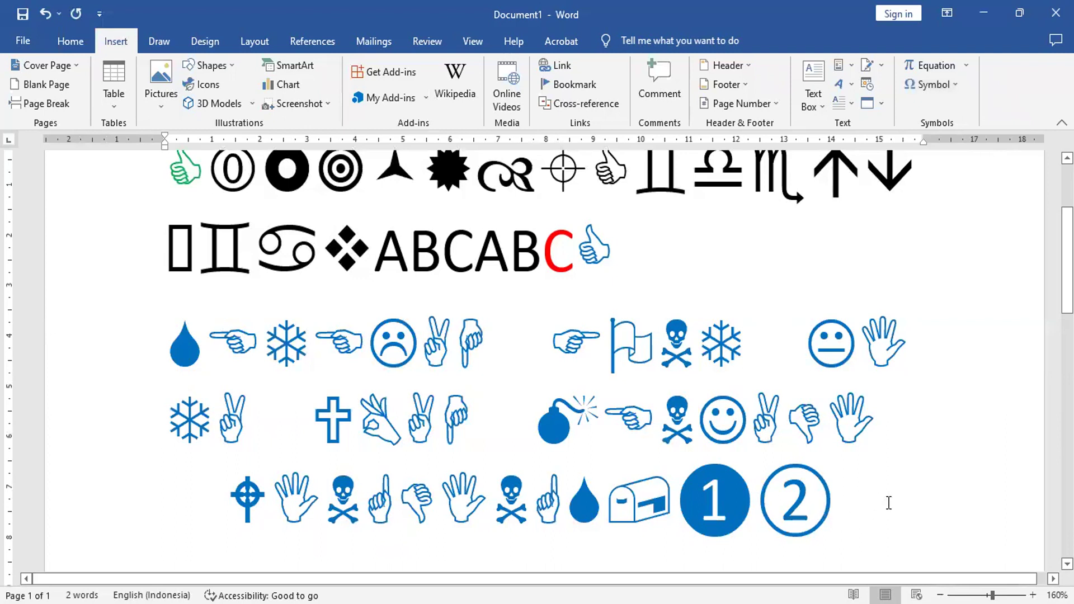
Type 1 for a folder symbol and 2 on a new line for a page symbol.
{"action": "type", "text": "1"}
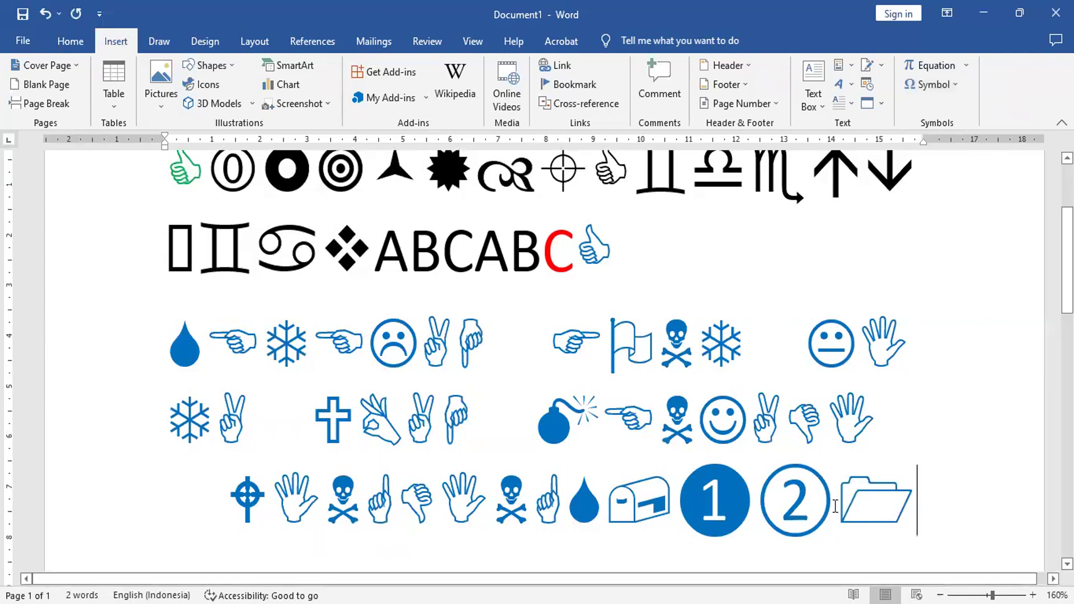
{"action": "key", "text": "Return"}
{"action": "type", "text": "2"}
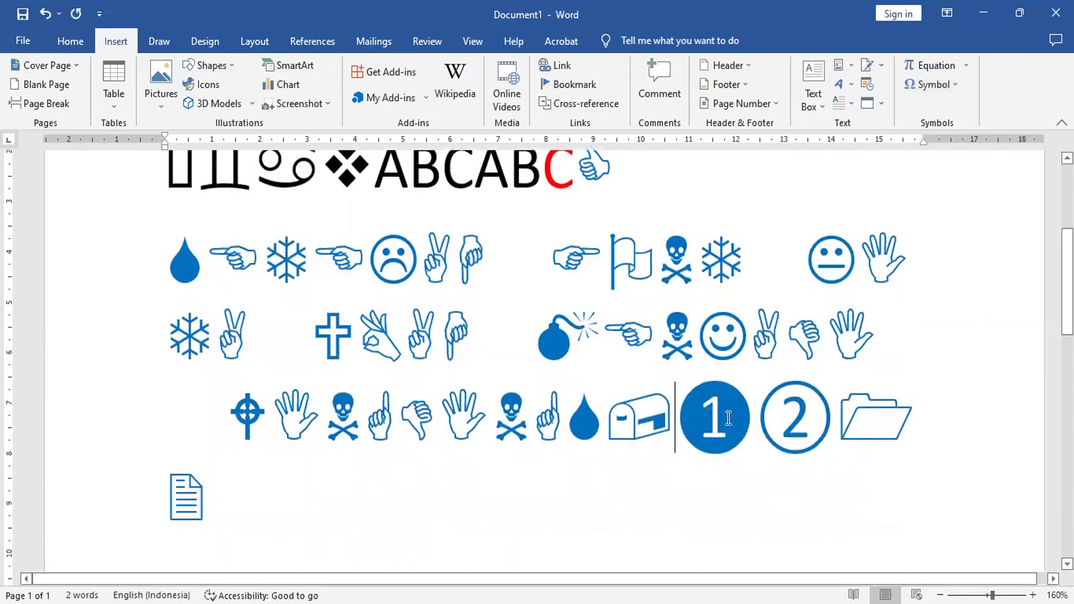
{"action": "left_click_drag", "start_coordinate": [692, 412], "coordinate": [750, 425]}
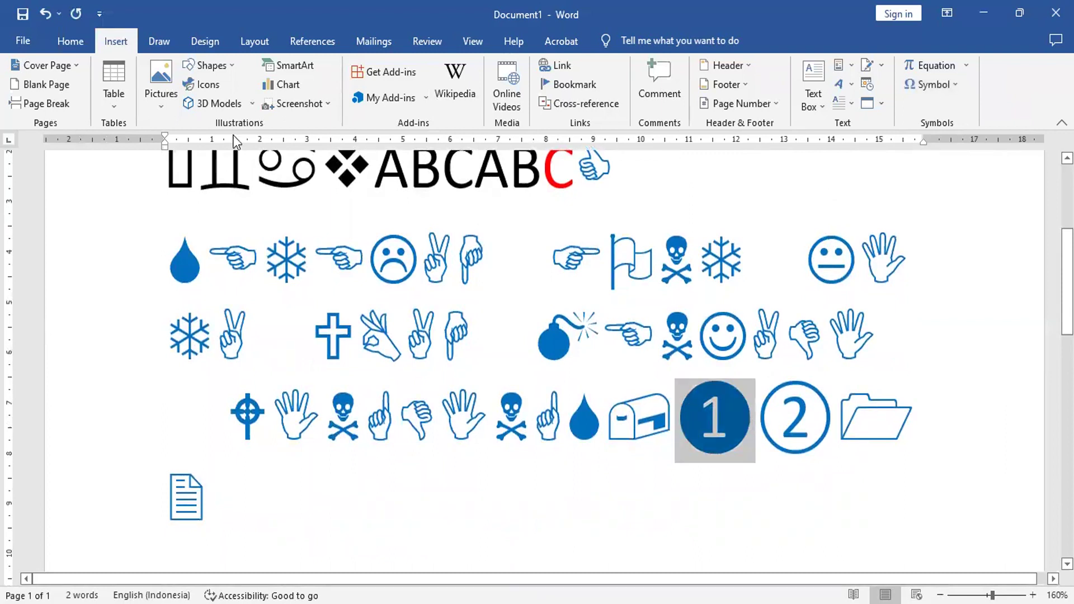
Colour the circled 1 and circled 2 symbols red.
{"action": "left_click", "coordinate": [75, 42]}
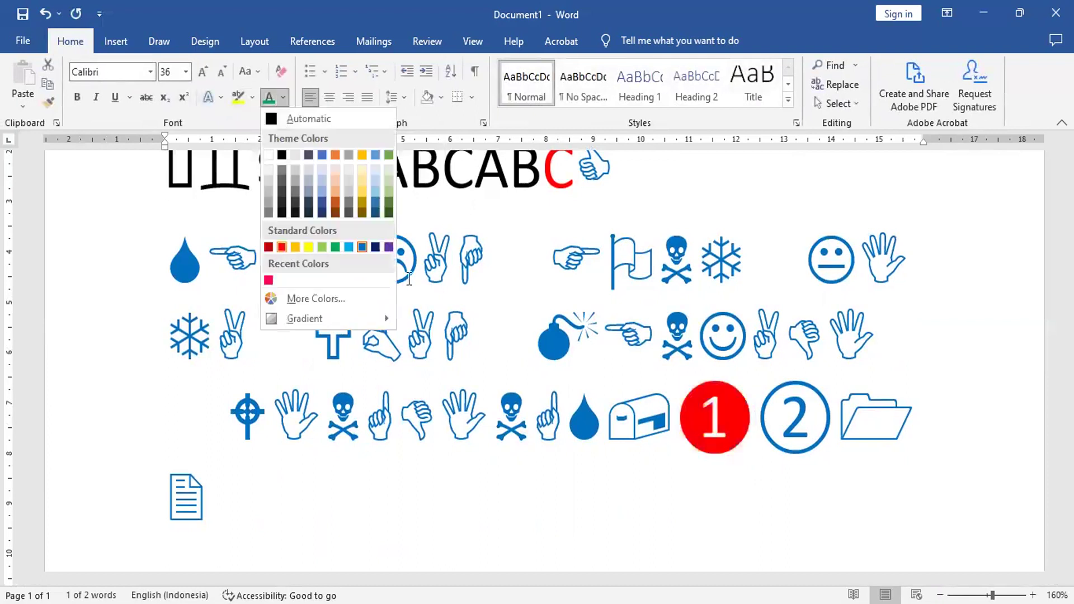
{"action": "left_click", "coordinate": [283, 250]}
{"action": "left_click_drag", "start_coordinate": [765, 398], "coordinate": [808, 419]}
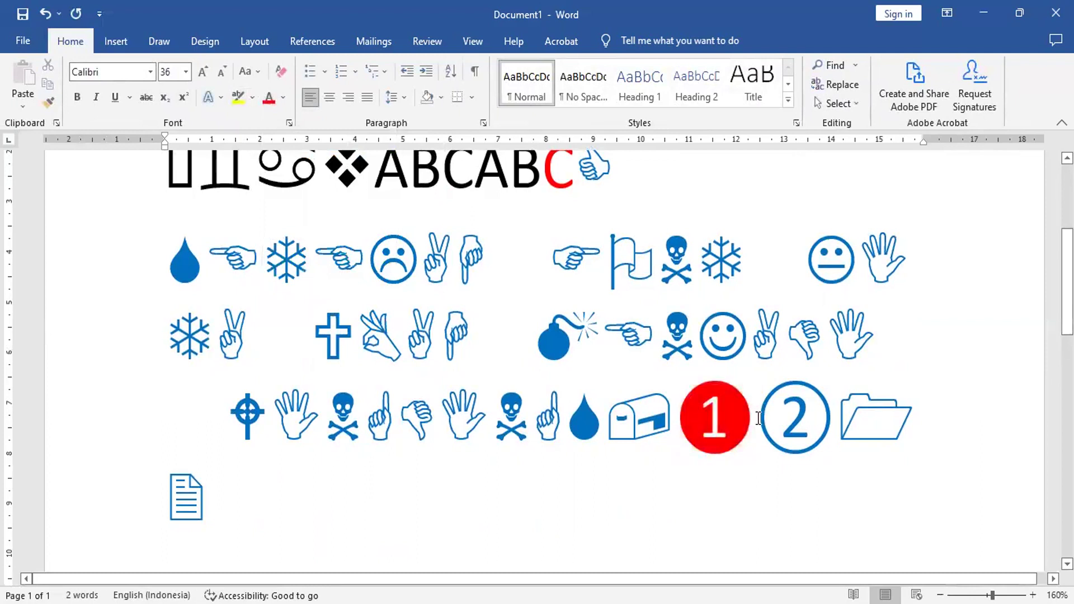
{"action": "left_click", "coordinate": [268, 98]}
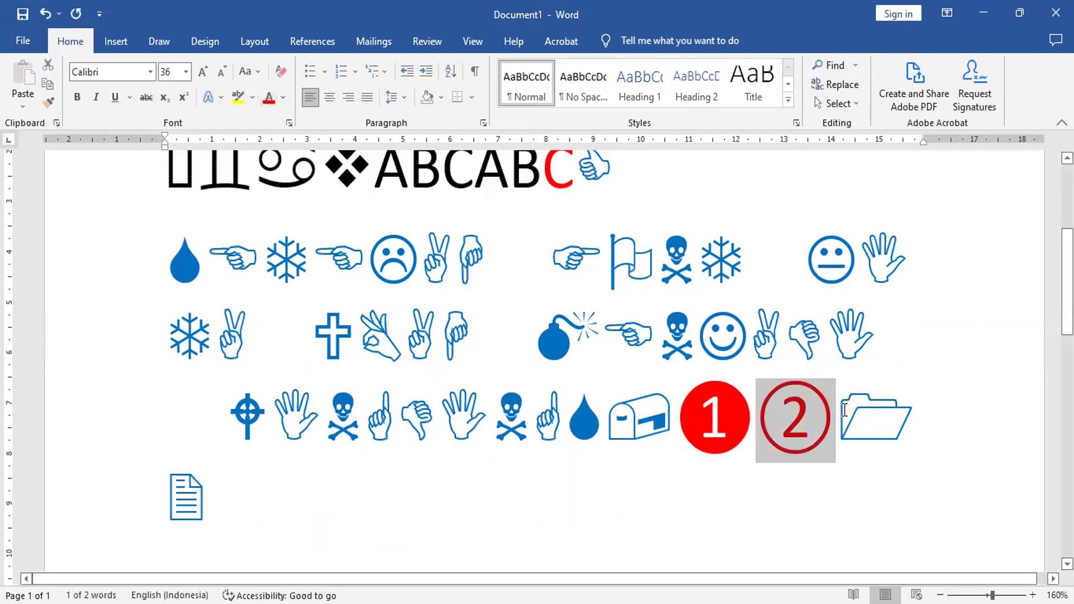
Colour the folder and page symbols green.
{"action": "left_click_drag", "start_coordinate": [848, 410], "coordinate": [895, 410]}
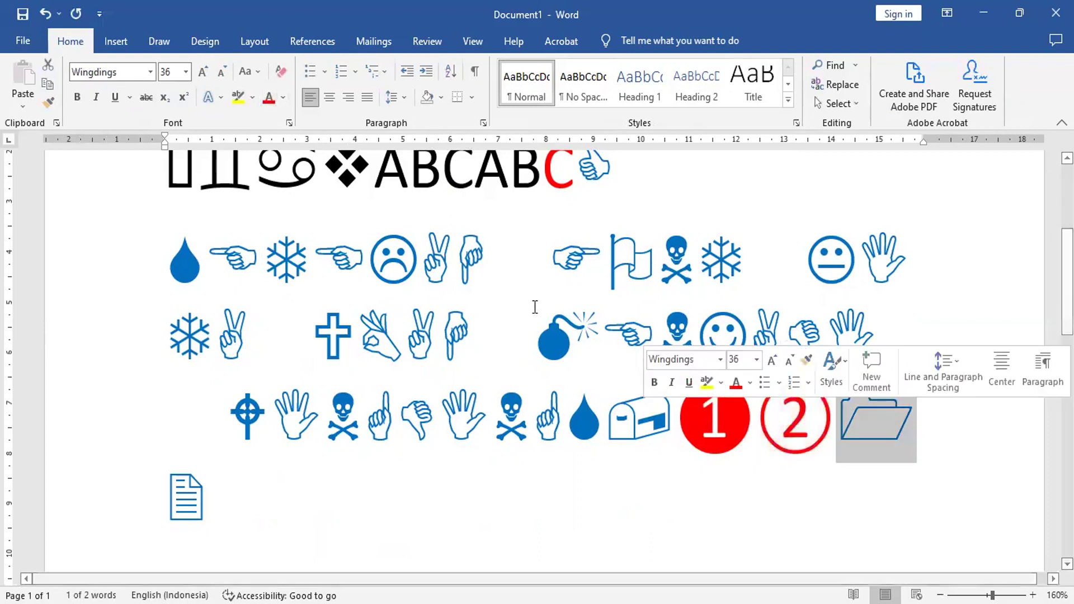
{"action": "left_click", "coordinate": [284, 96]}
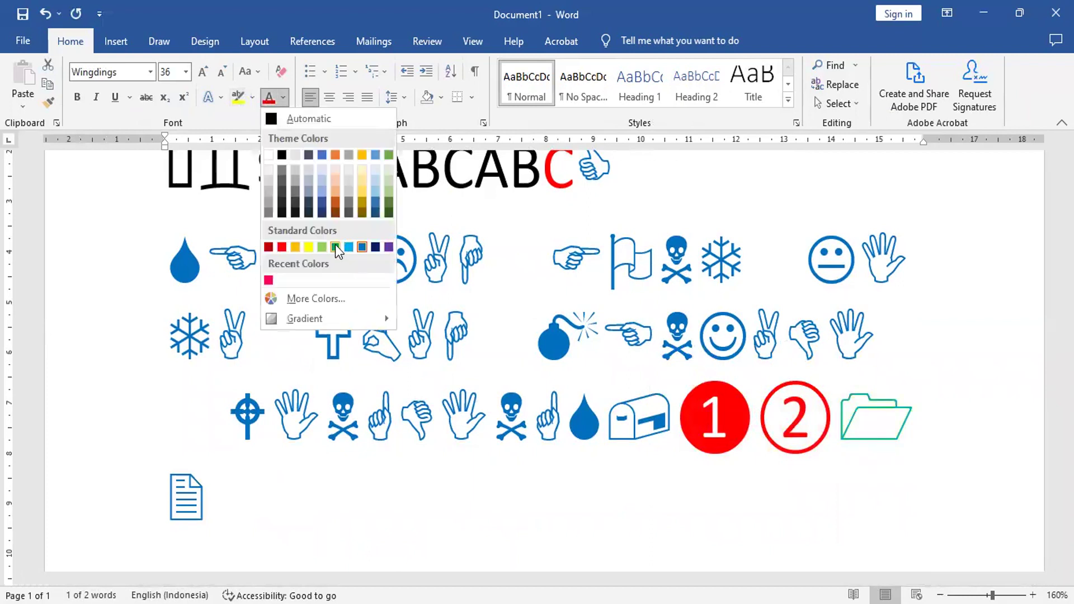
{"action": "left_click", "coordinate": [334, 247]}
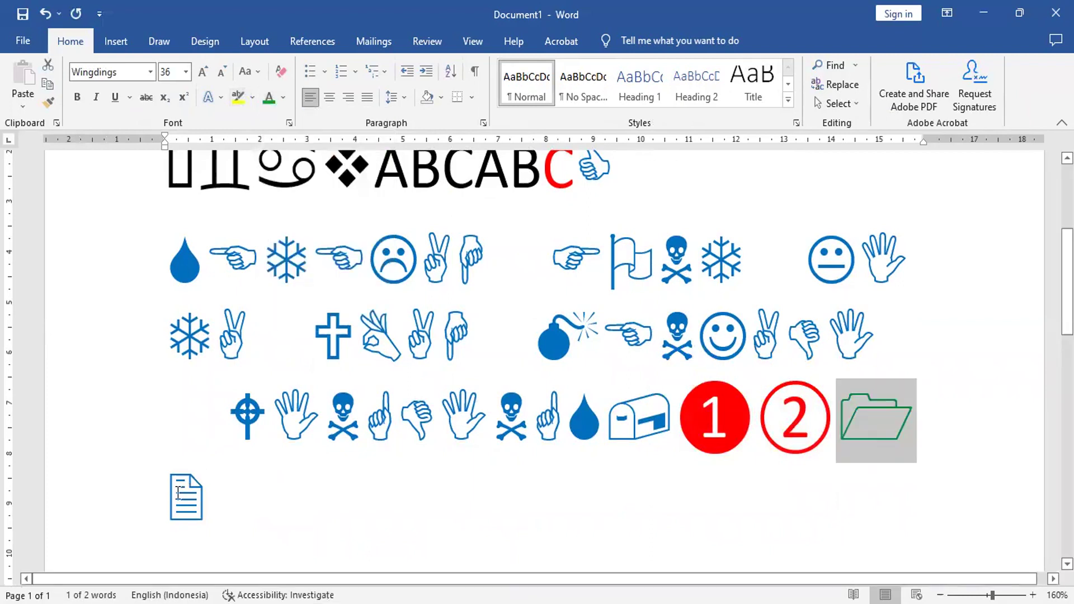
{"action": "double_click", "coordinate": [211, 492]}
{"action": "left_click", "coordinate": [268, 98]}
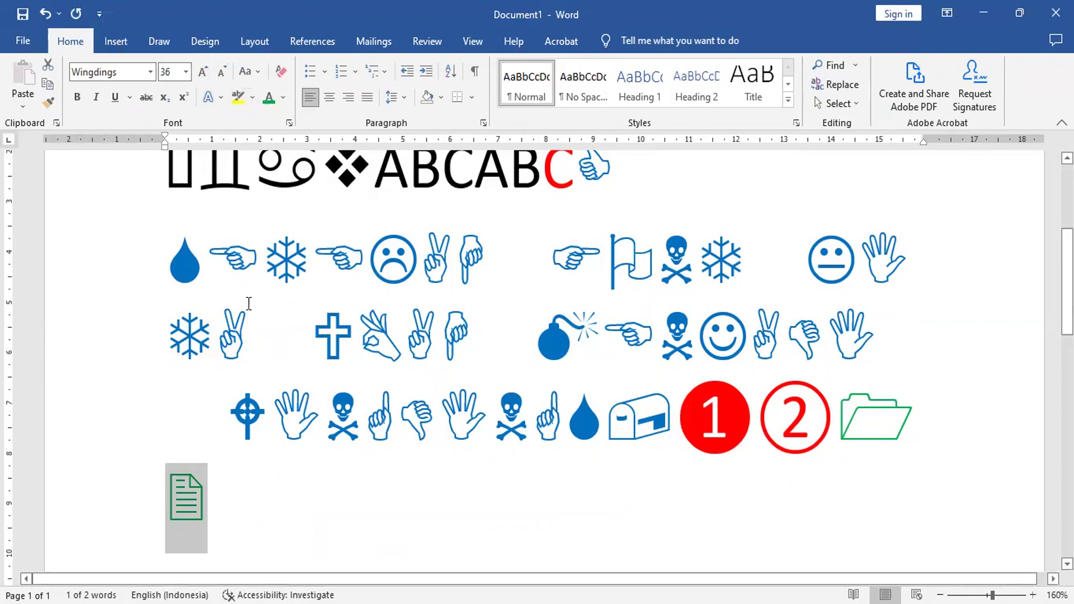
{"action": "left_click", "coordinate": [82, 358]}
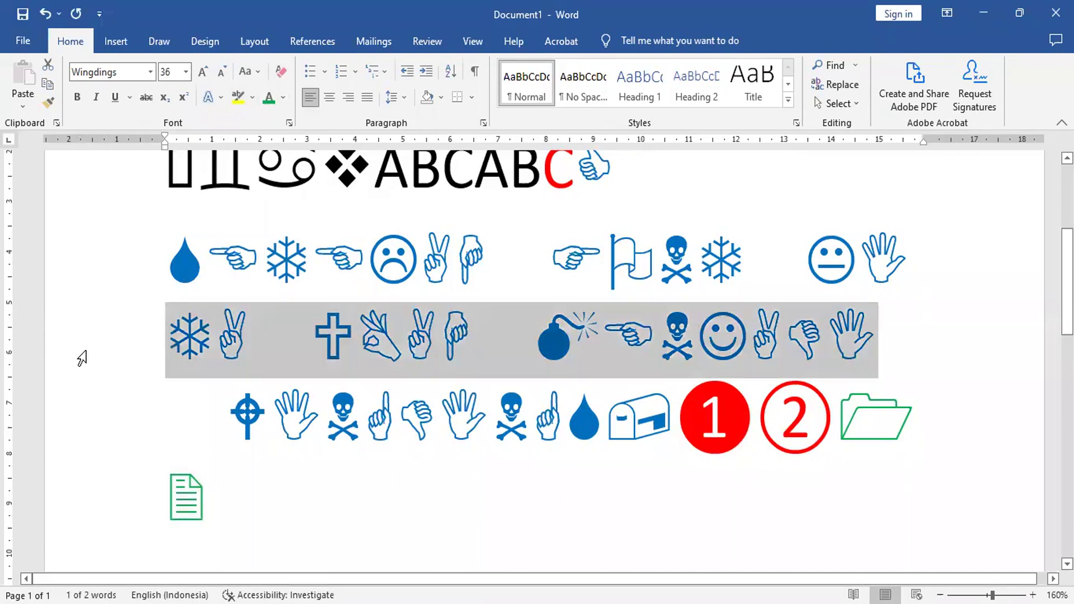
Switch the whole blue paragraph to Calibri so it reads 'SETELAH FONT KITA UBAH MENJADI WINGDINGS,'.
{"action": "double_click", "coordinate": [82, 358]}
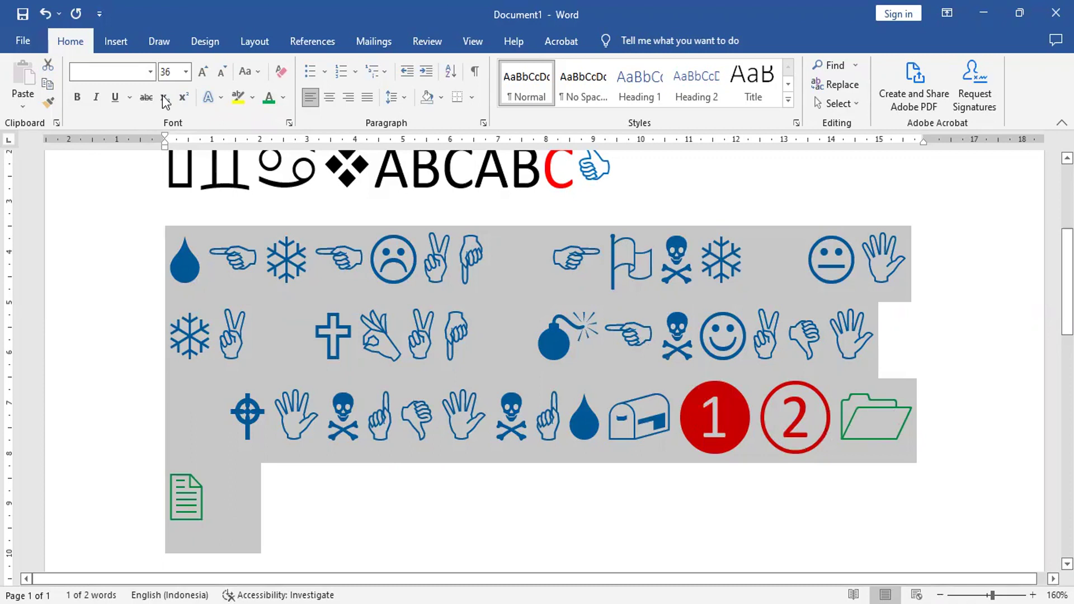
{"action": "left_click", "coordinate": [151, 71]}
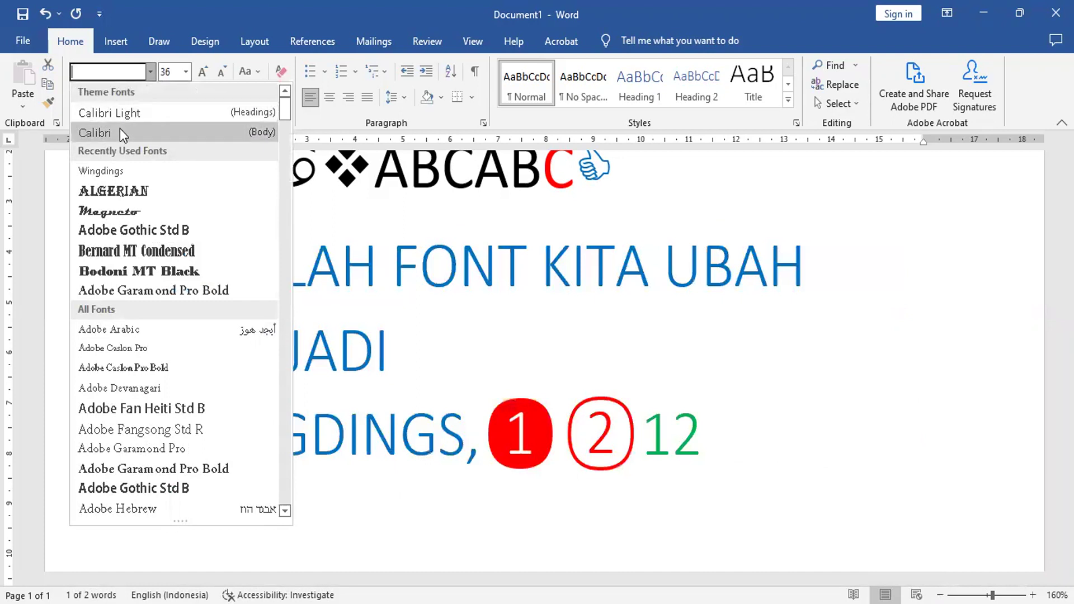
{"action": "left_click", "coordinate": [120, 133]}
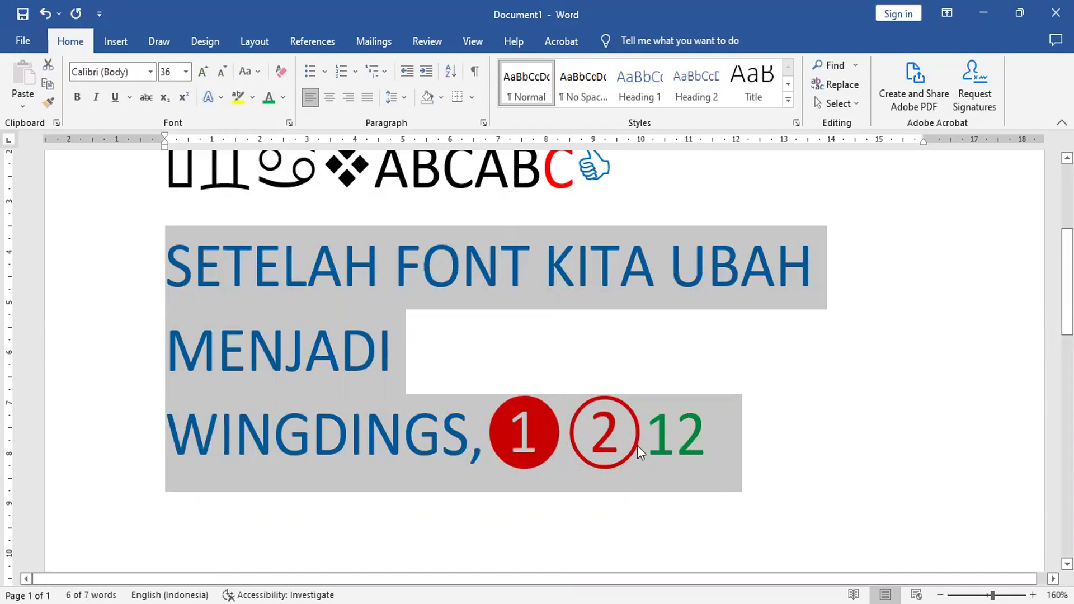
{"action": "left_click", "coordinate": [748, 439]}
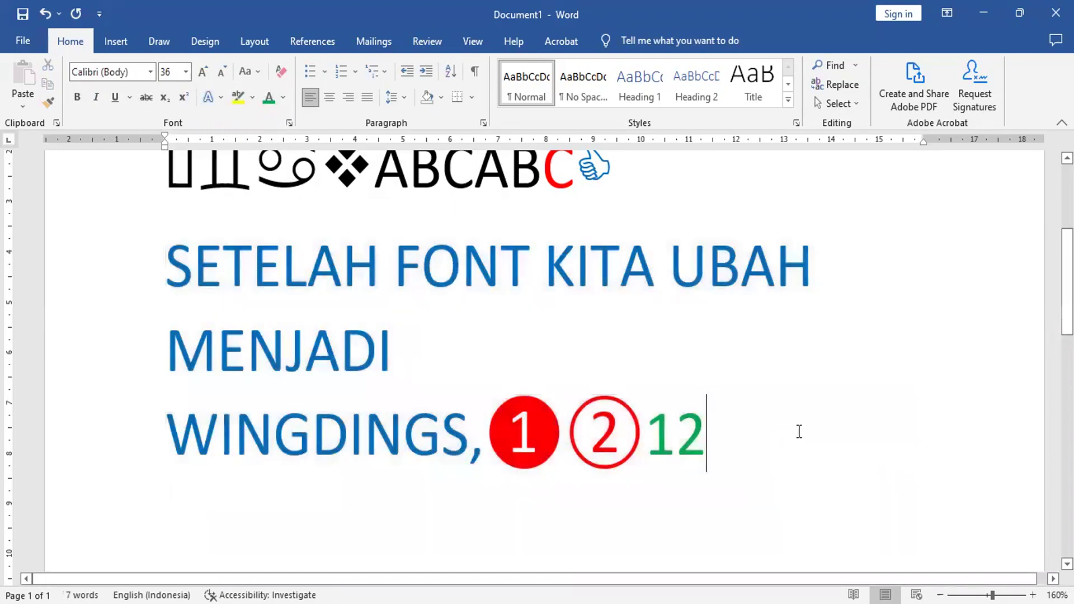
Open the Symbol dropdown on the Insert tab to show recently used symbols.
{"action": "left_click", "coordinate": [114, 42]}
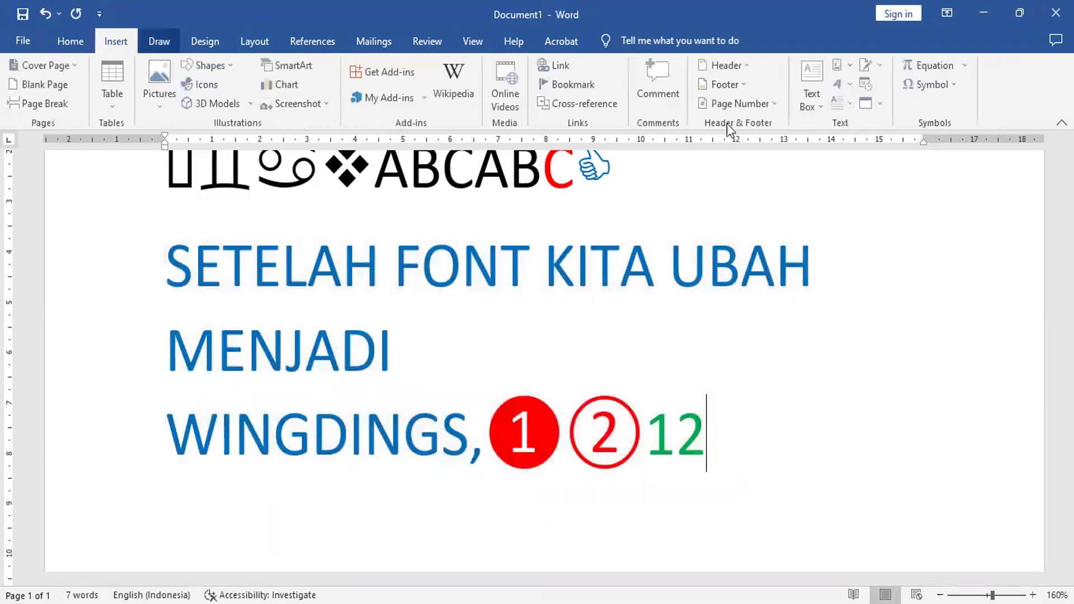
{"action": "left_click", "coordinate": [937, 86]}
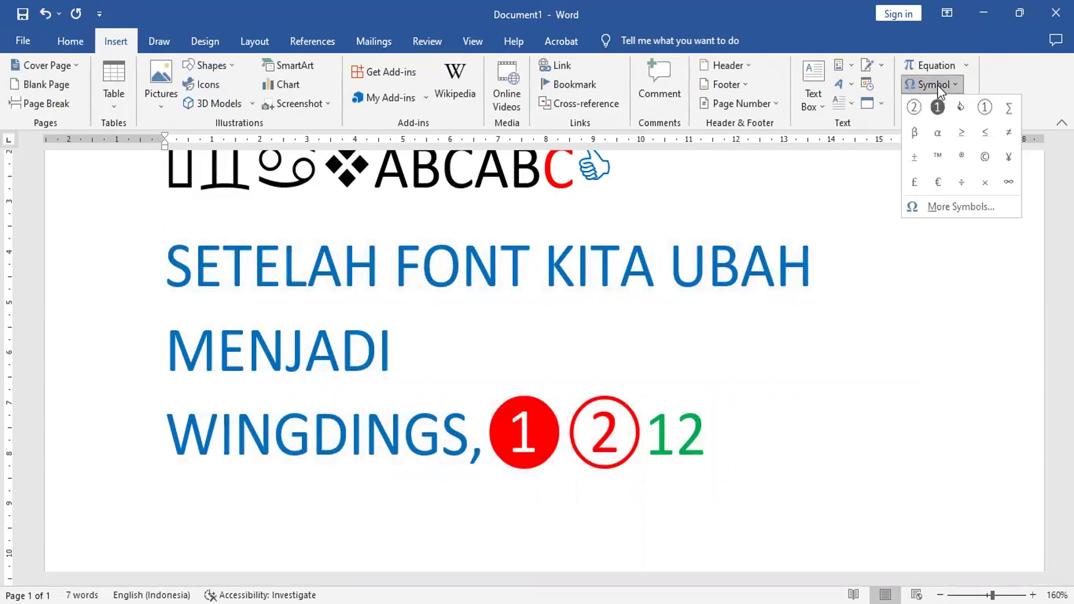